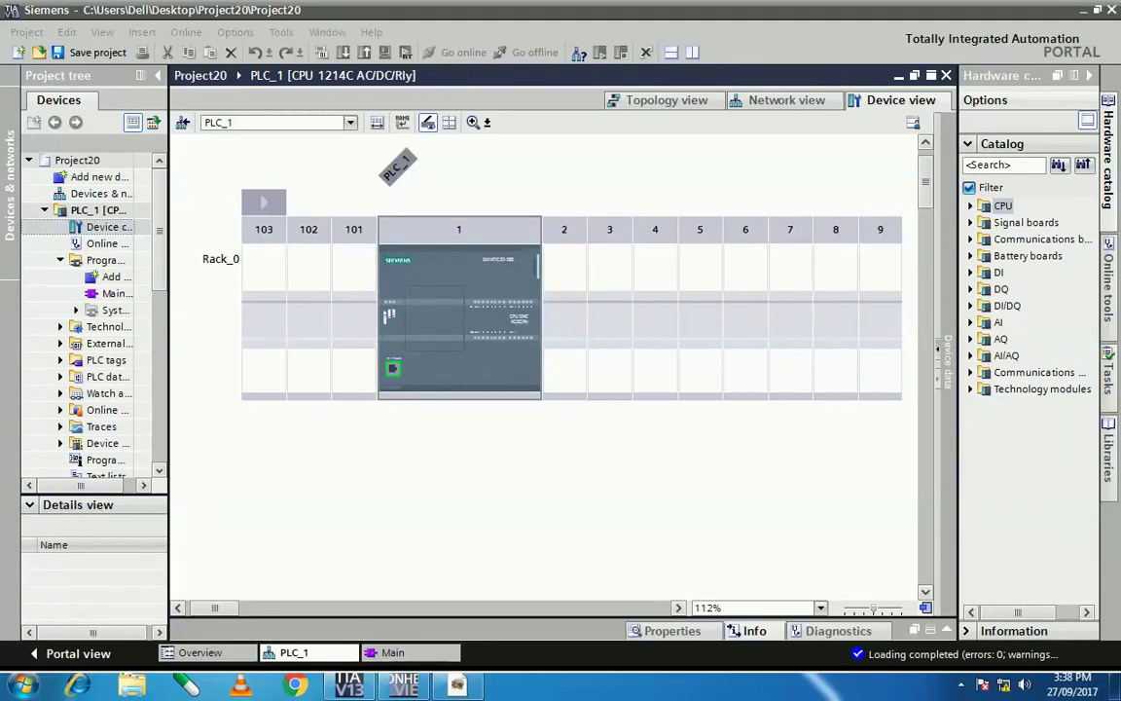
# Open the Main [OB1] block and insert an MB_CLIENT instruction with its instance data block in Network 1
pyautogui.doubleClick(115, 293)
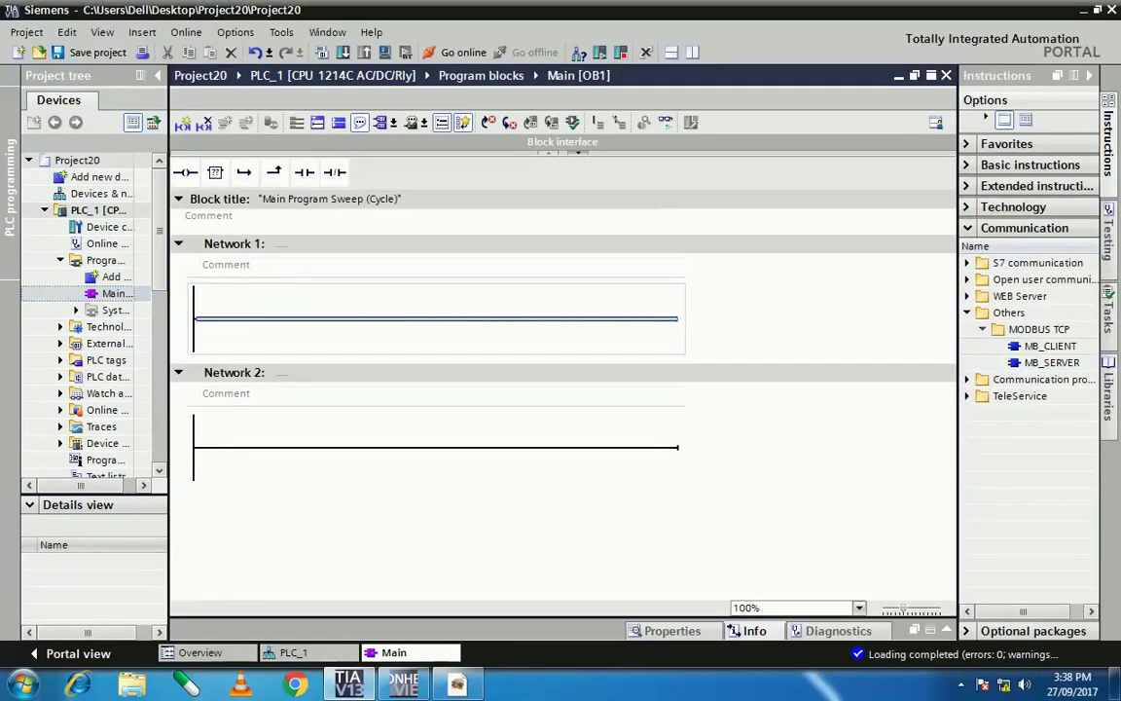
pyautogui.click(967, 312)
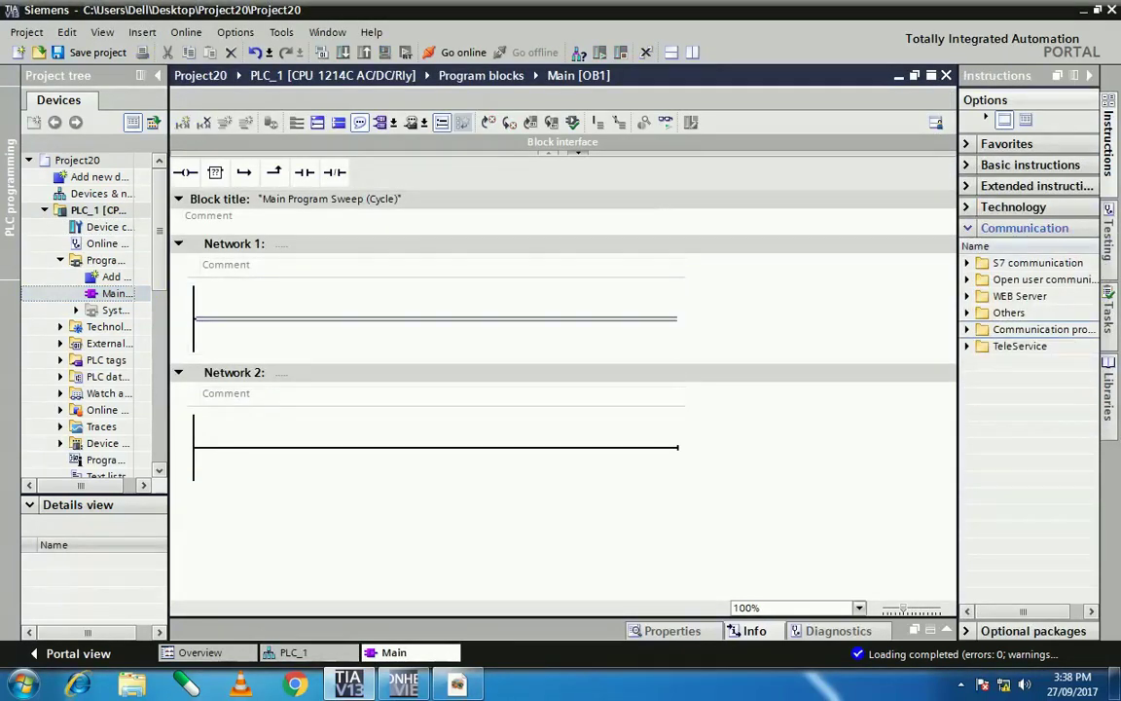
pyautogui.click(982, 329)
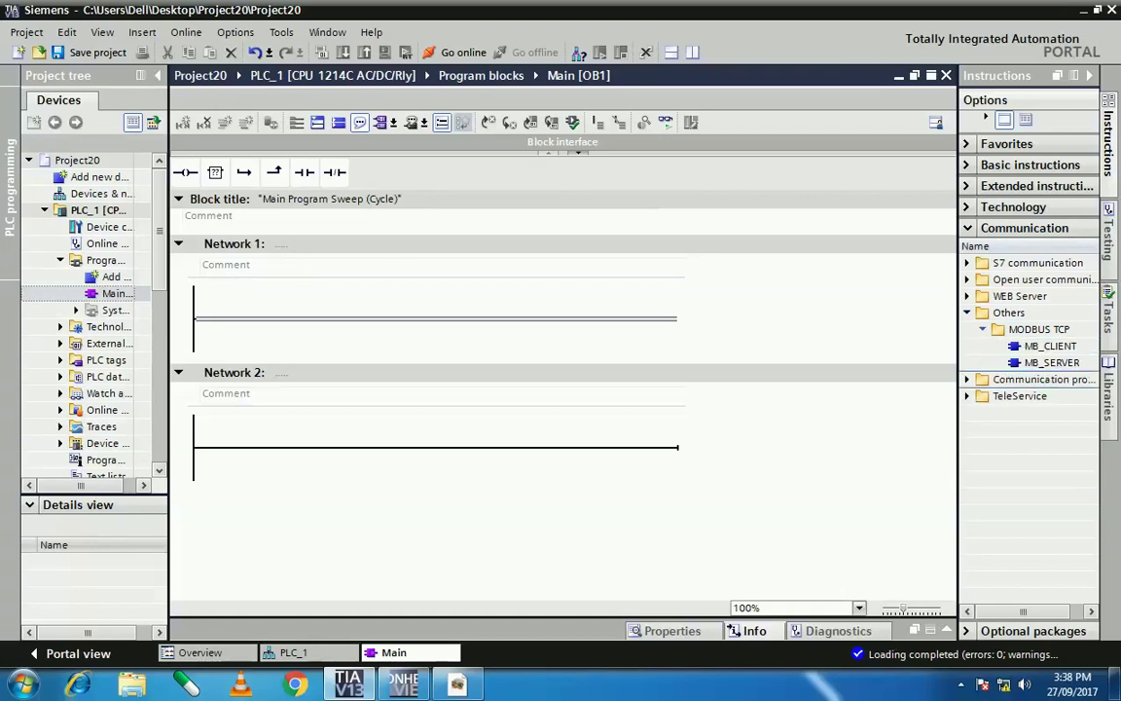
pyautogui.moveTo(1050, 345)
pyautogui.mouseDown()
pyautogui.moveTo(925, 322)
pyautogui.moveTo(435, 318)
pyautogui.mouseUp()
pyautogui.press('Return')
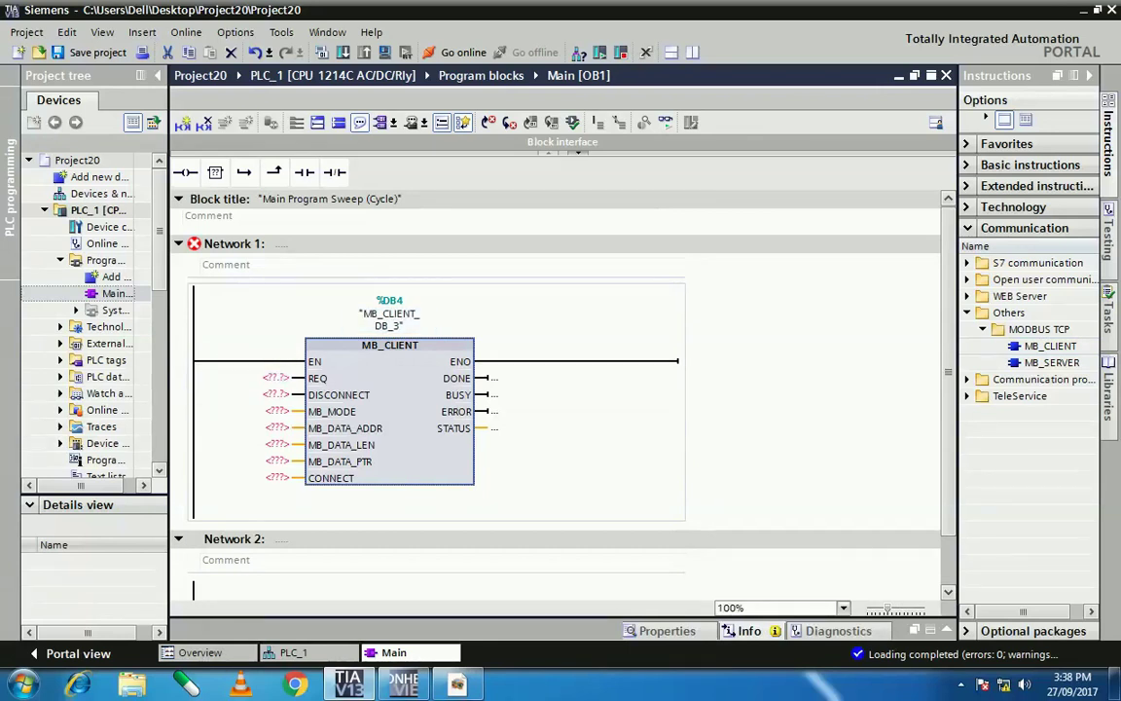
# Assign the clock memory bit M0.5 to the REQ input of the MB_CLIENT block
pyautogui.click(262, 378)
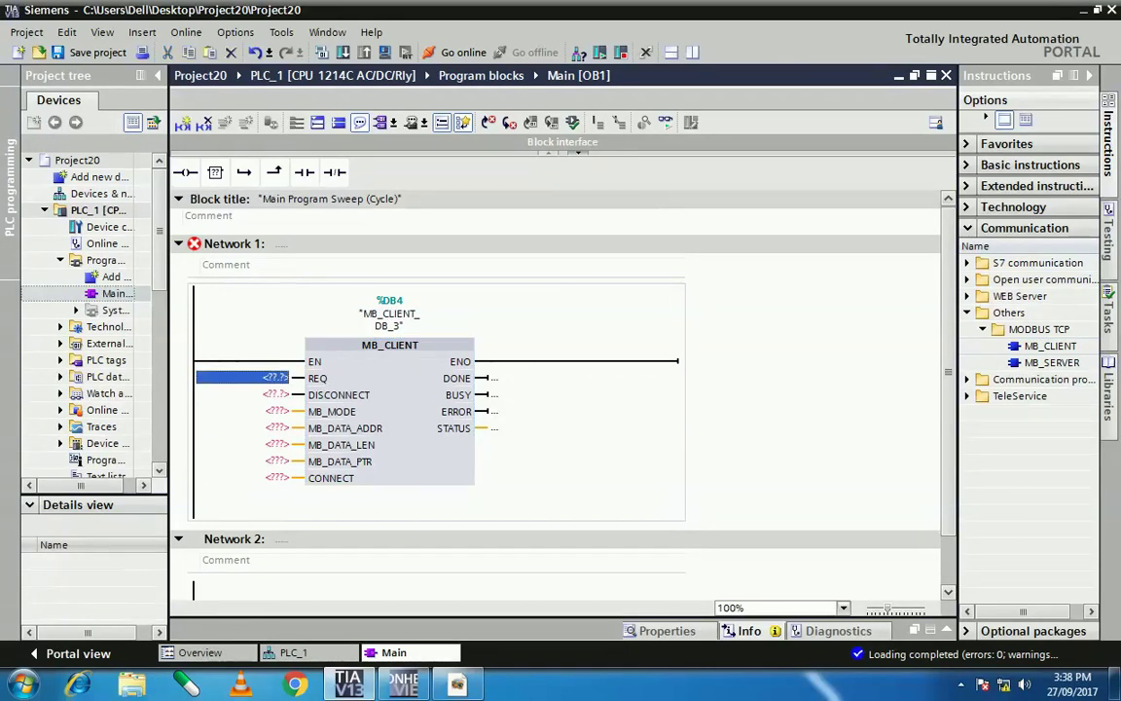
pyautogui.write('m0.5')
pyautogui.press('Return')
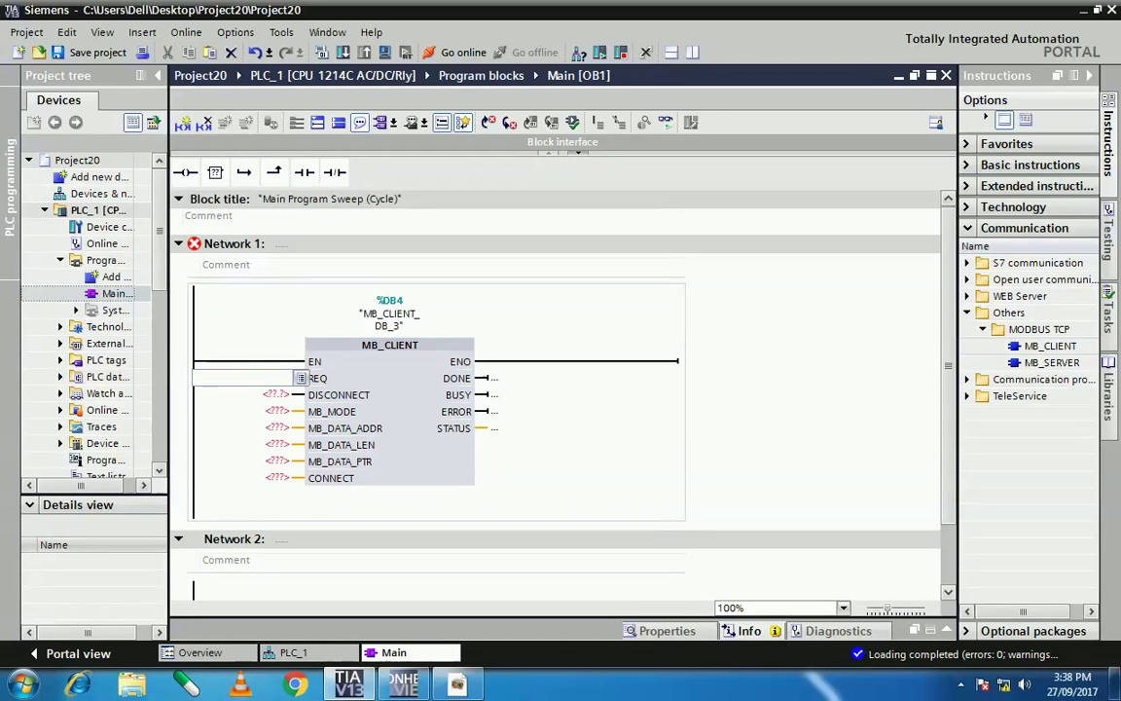
pyautogui.press('Return')
pyautogui.click(297, 395)
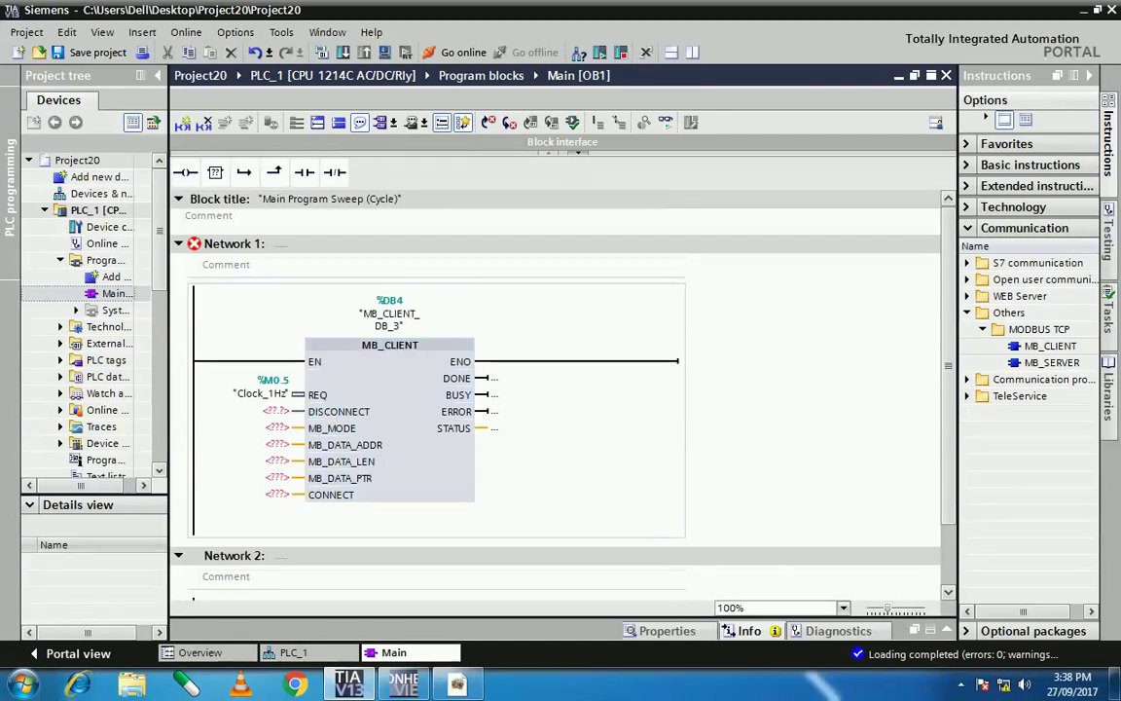
# Set the MB_CLIENT block's DISCONNECT input to false and its MB_MODE input to 0
pyautogui.click(276, 411)
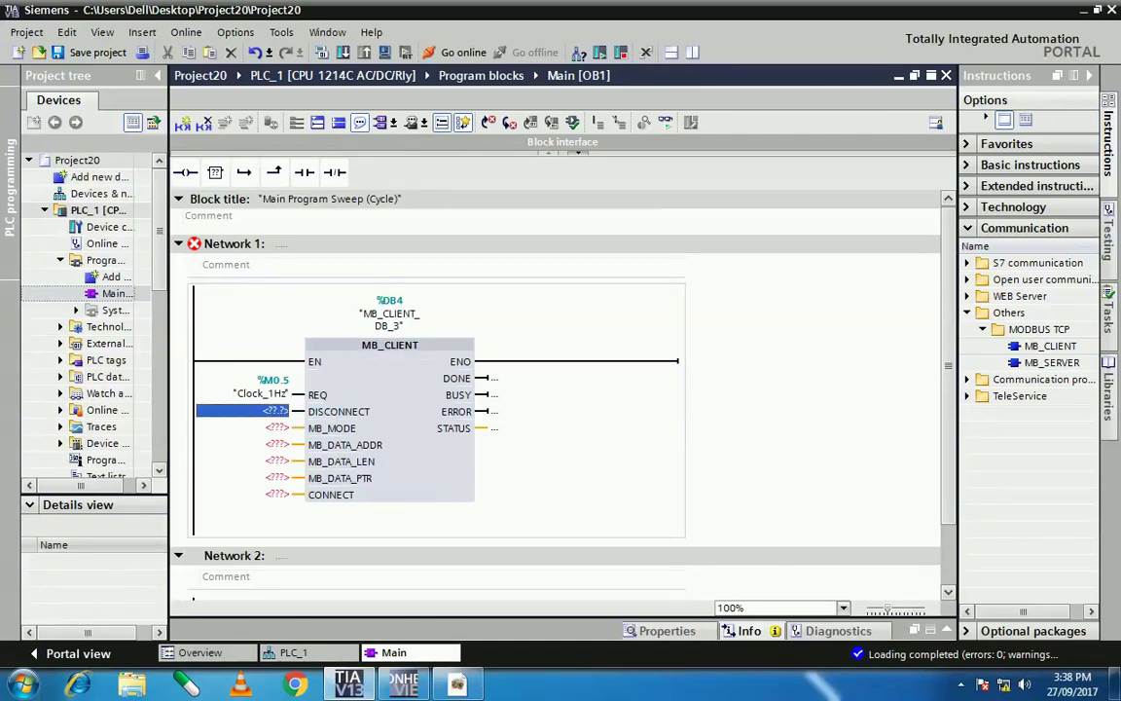
pyautogui.write('fa')
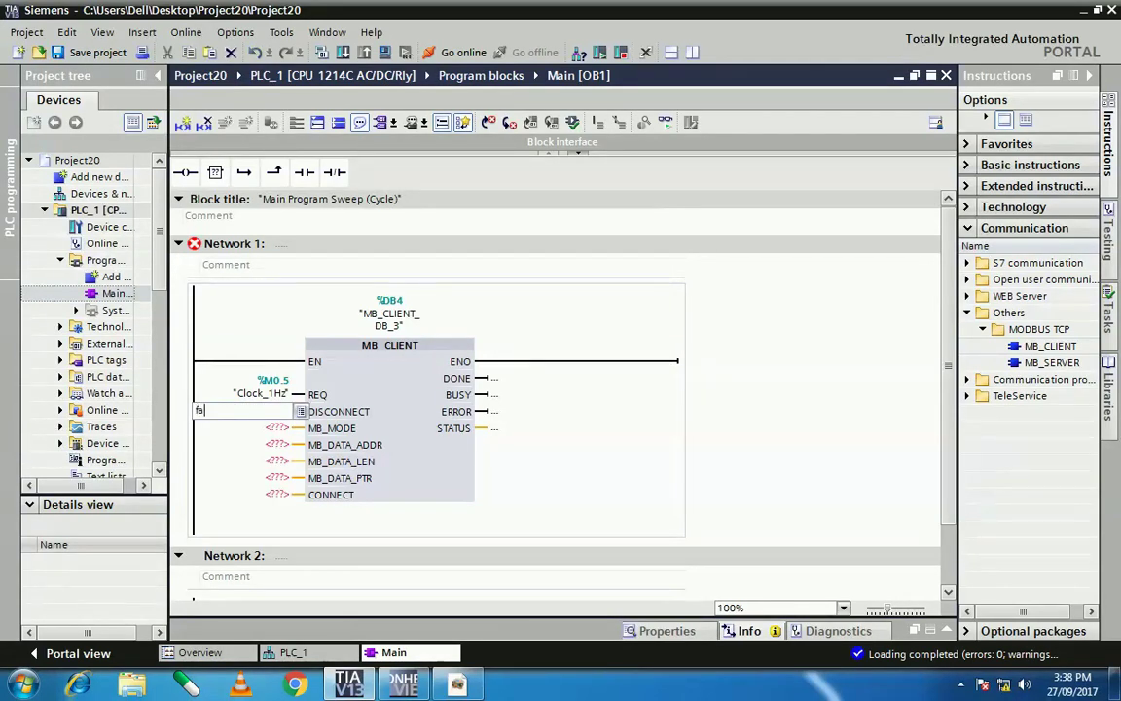
pyautogui.press('Return')
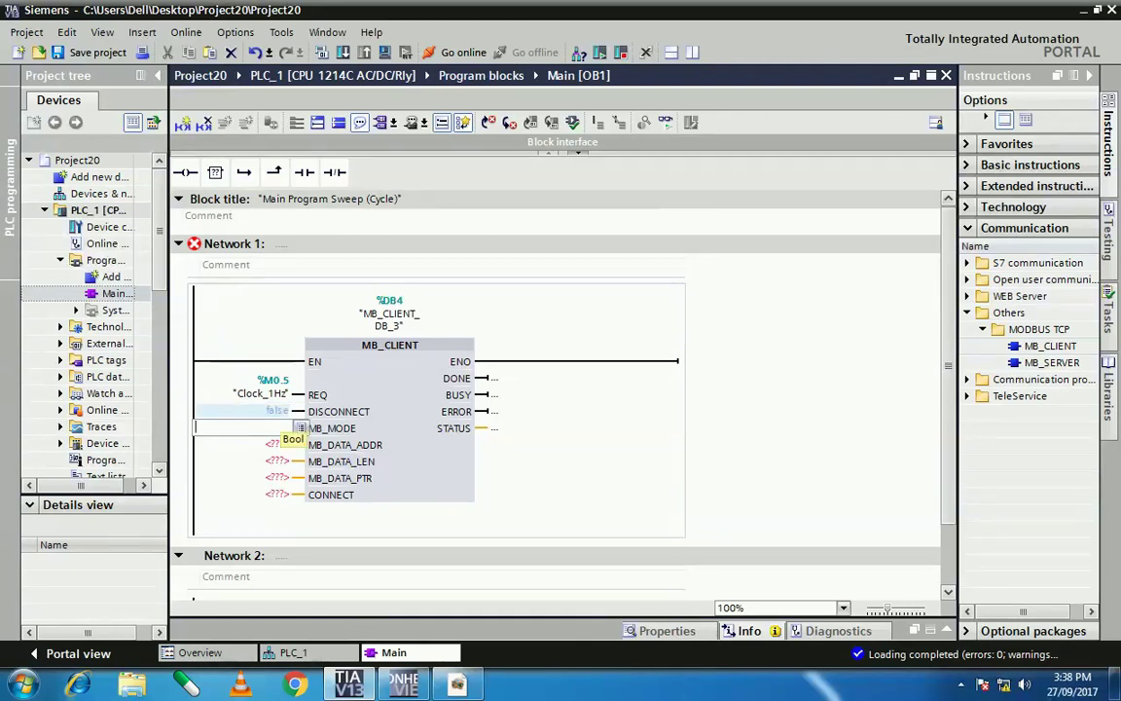
pyautogui.click(276, 411)
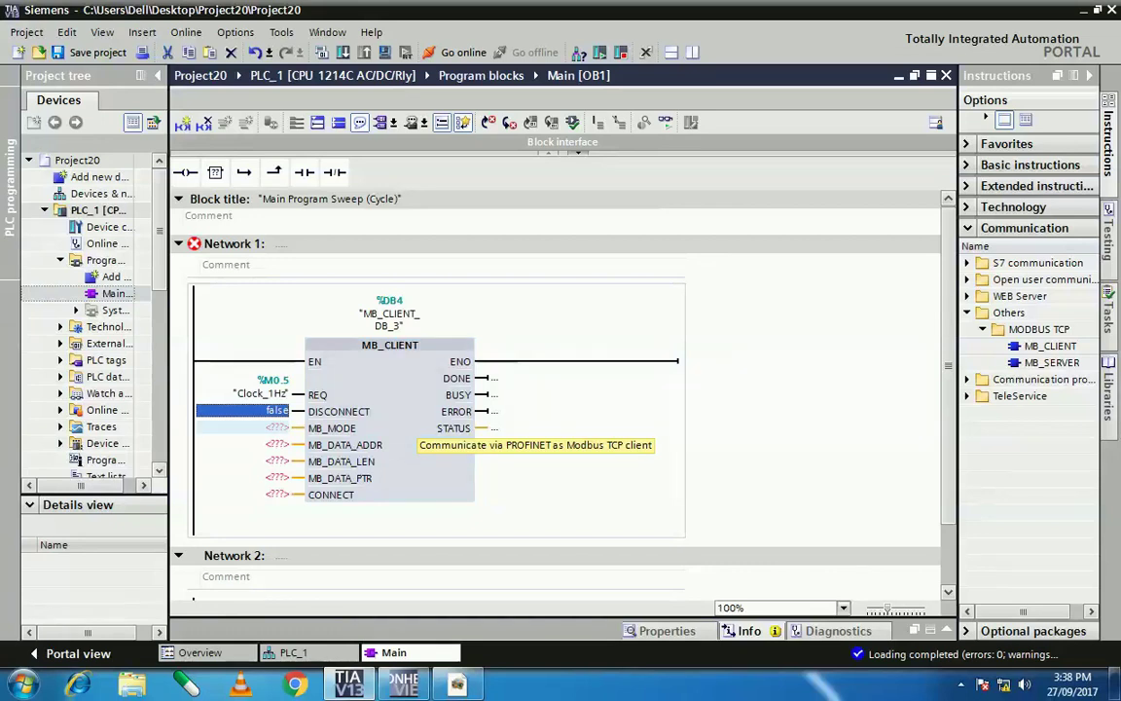
pyautogui.click(277, 427)
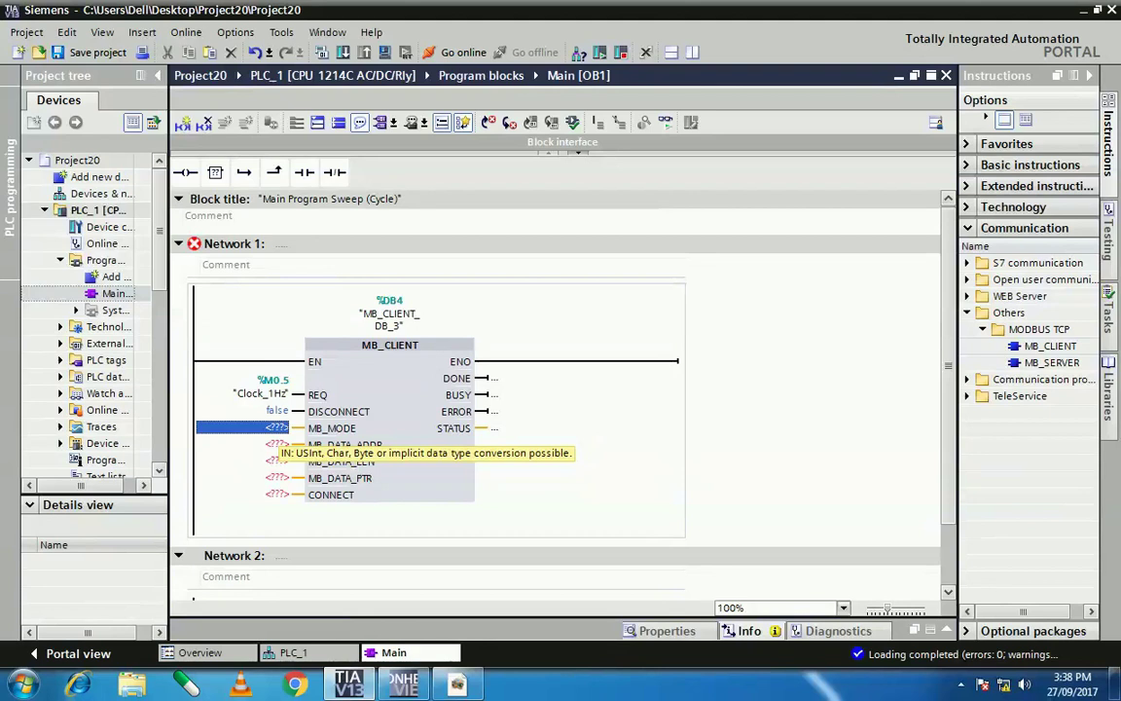
pyautogui.write('0')
pyautogui.press('Return')
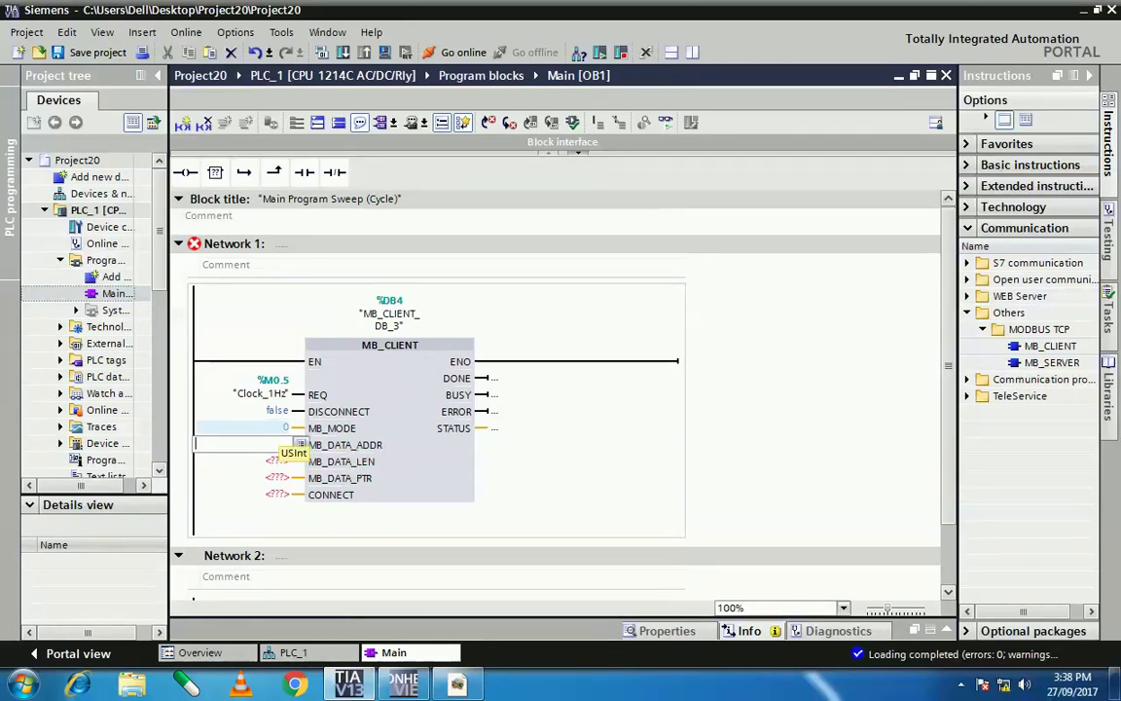
pyautogui.press('Escape')
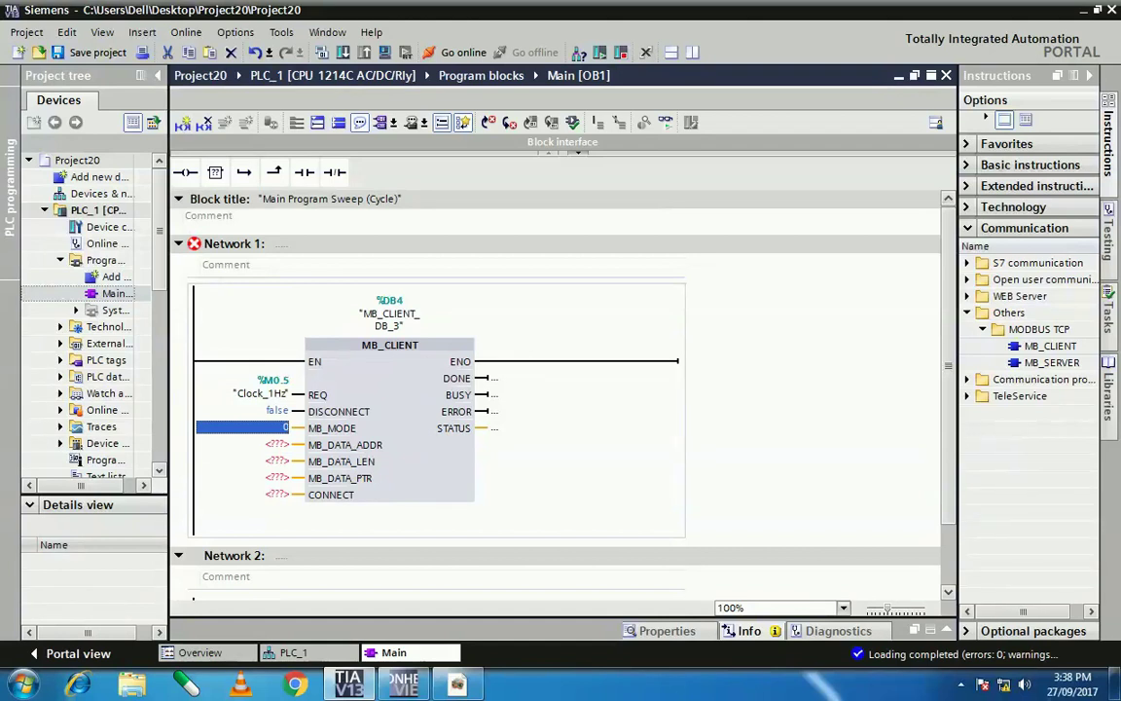
# Check the register offsets in the PAC3200 manual, then set MB_DATA_ADDR to 40002 in the TIA Portal block
pyautogui.click(243, 444)
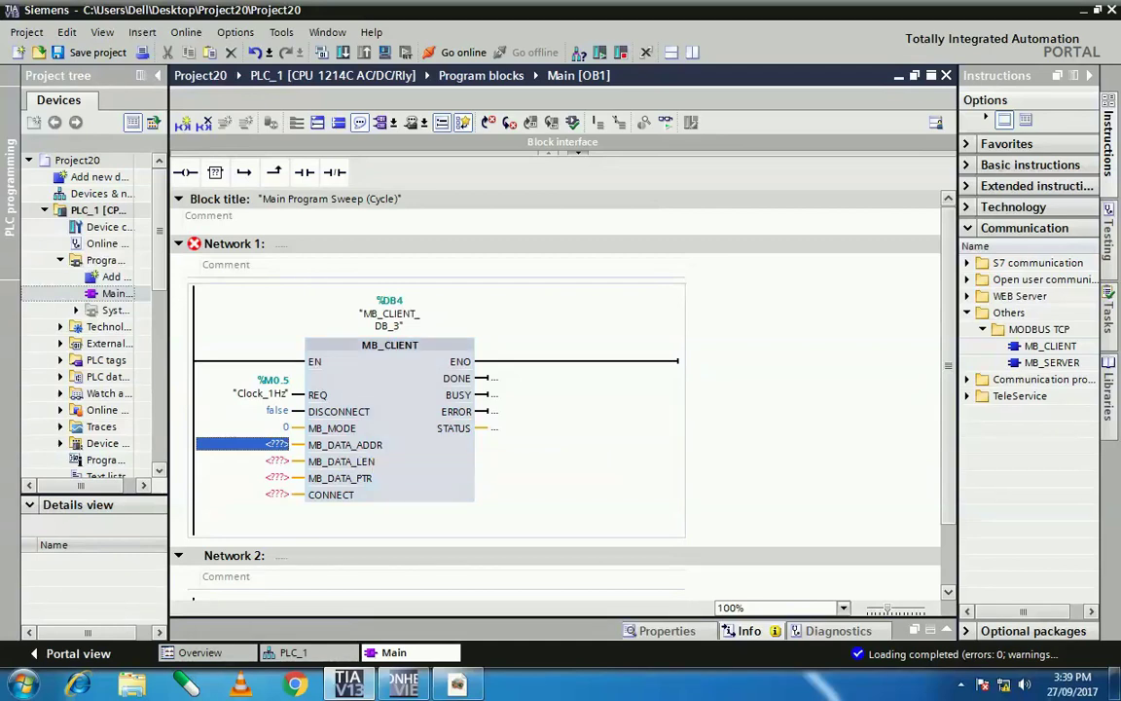
pyautogui.hotkey('alt', 'Tab')
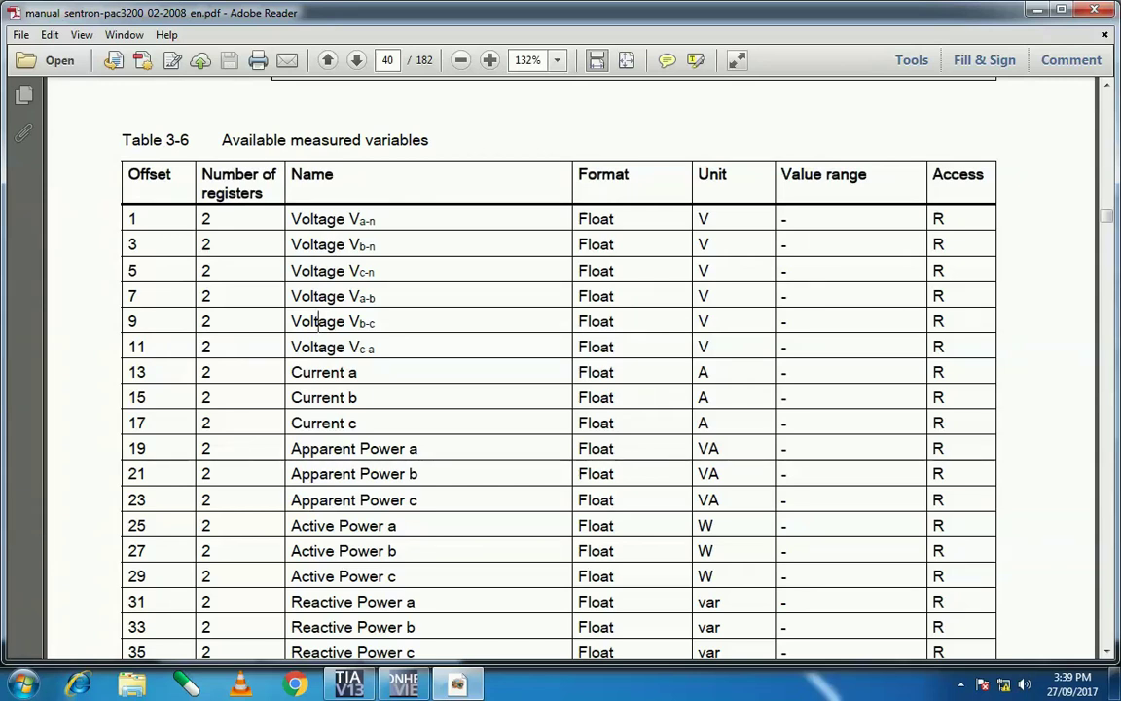
pyautogui.click(349, 684)
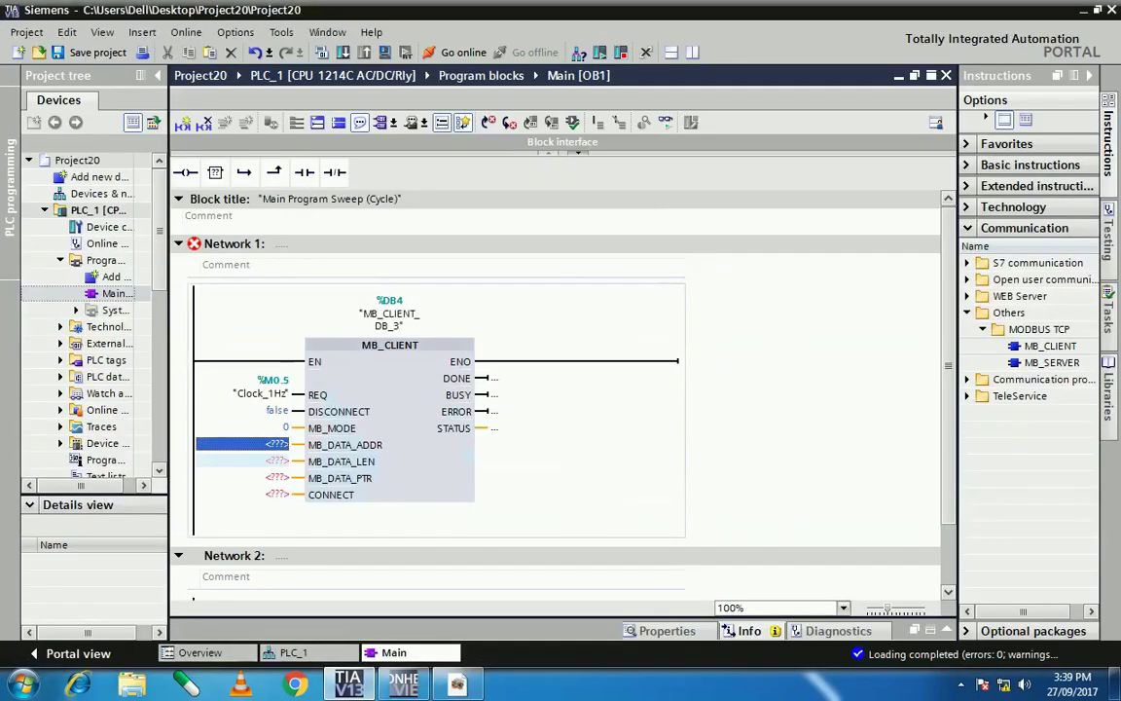
pyautogui.write('40002')
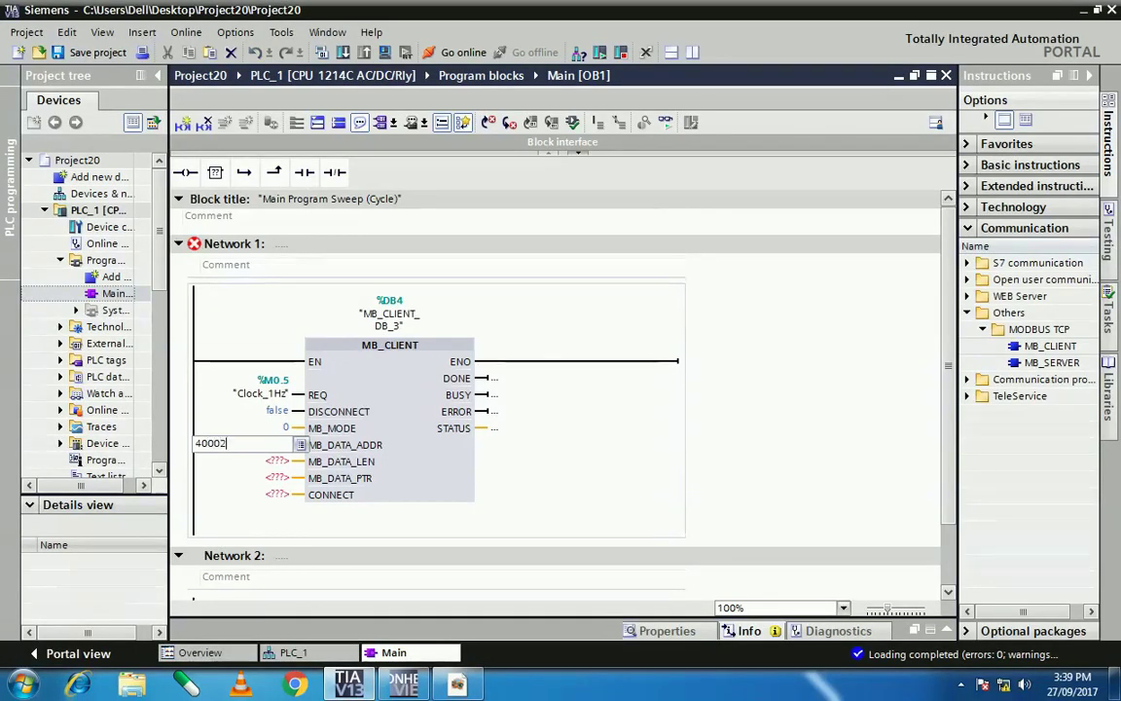
pyautogui.press('Return')
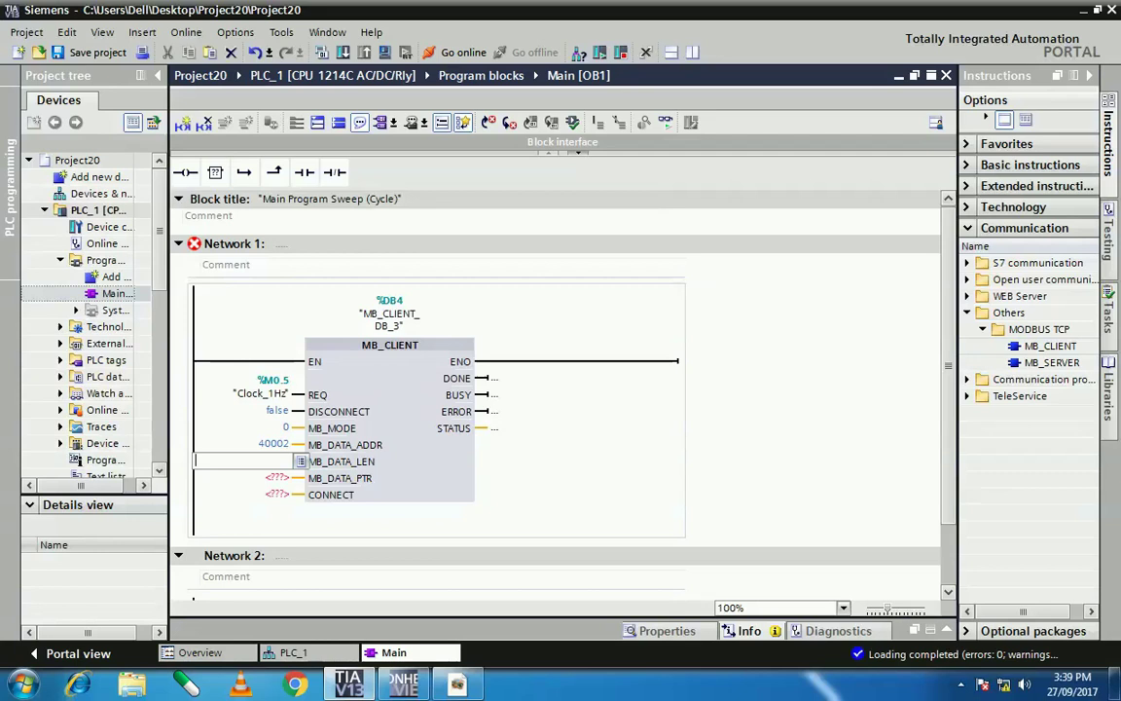
# Check the register counts in the PAC3200 manual and set the MB_CLIENT block's MB_DATA_LEN to 6
pyautogui.hotkey('alt', 'Tab')
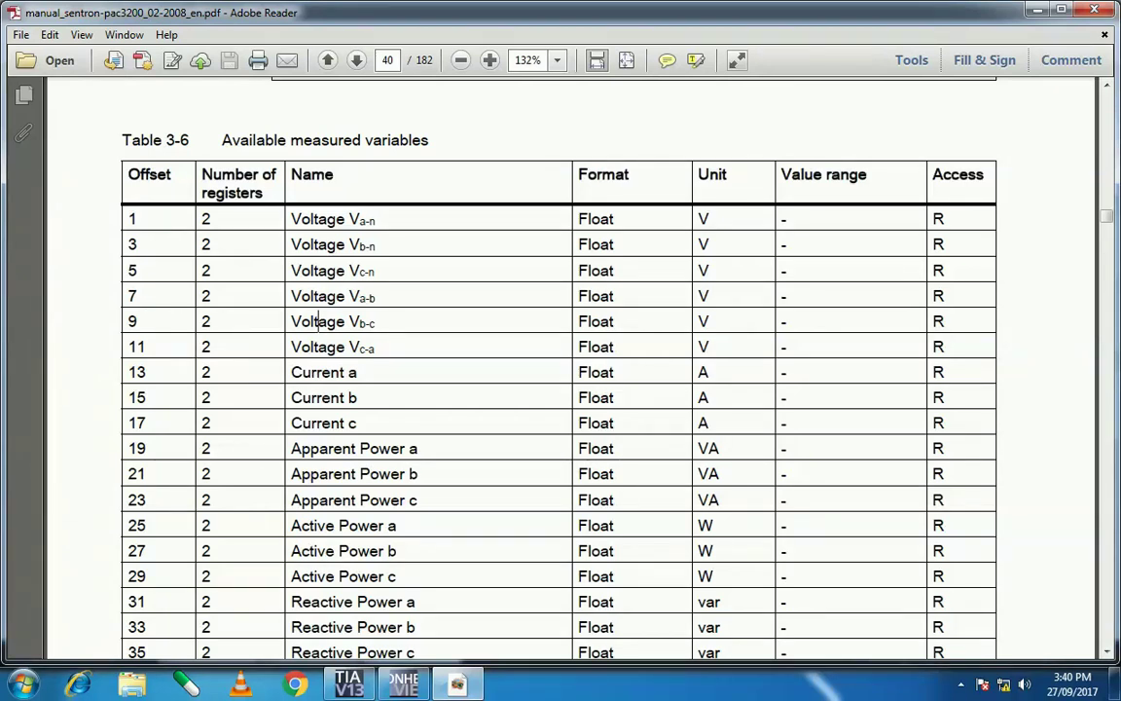
pyautogui.hotkey('alt', 'Tab')
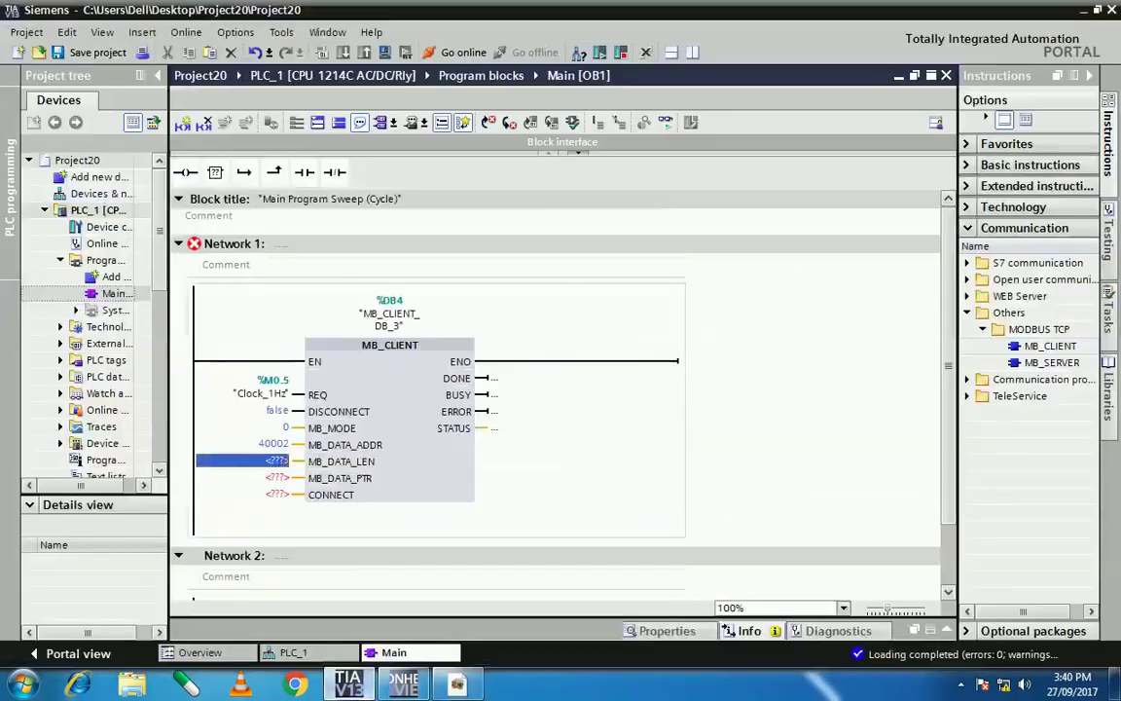
pyautogui.write('6')
pyautogui.press('Return')
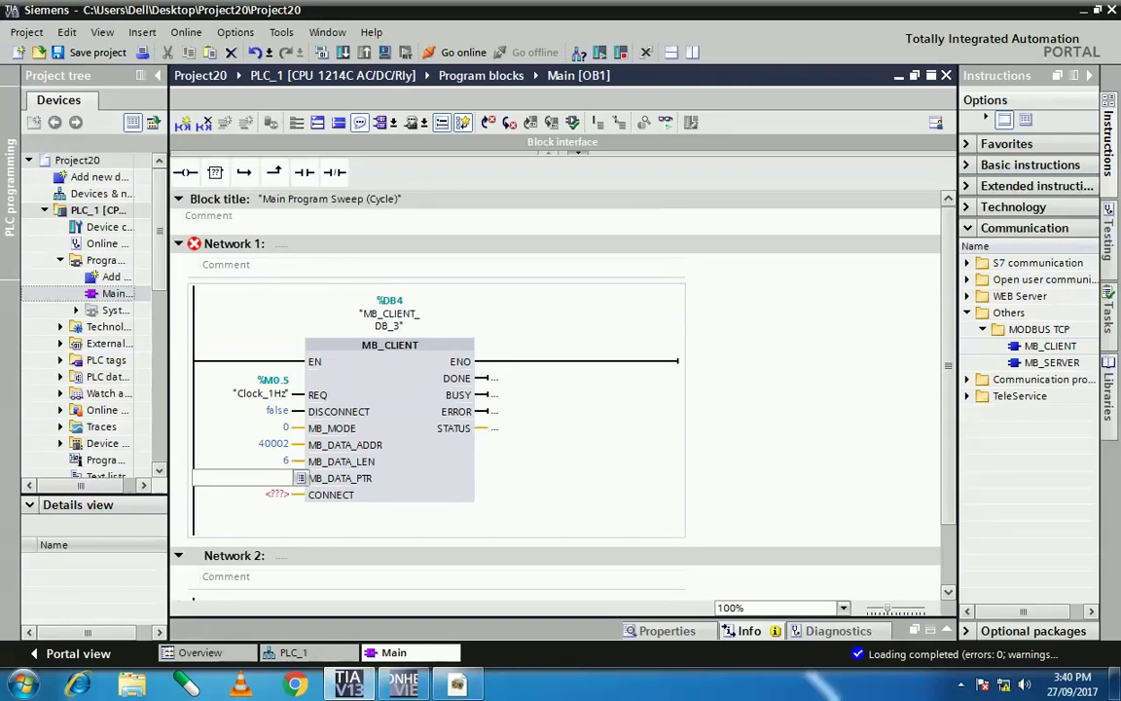
# Set the MB_DATA_PTR input of the MB_CLIENT block to the pointer P#M20.0 BYTE 12
pyautogui.write('p#m20.0 ')
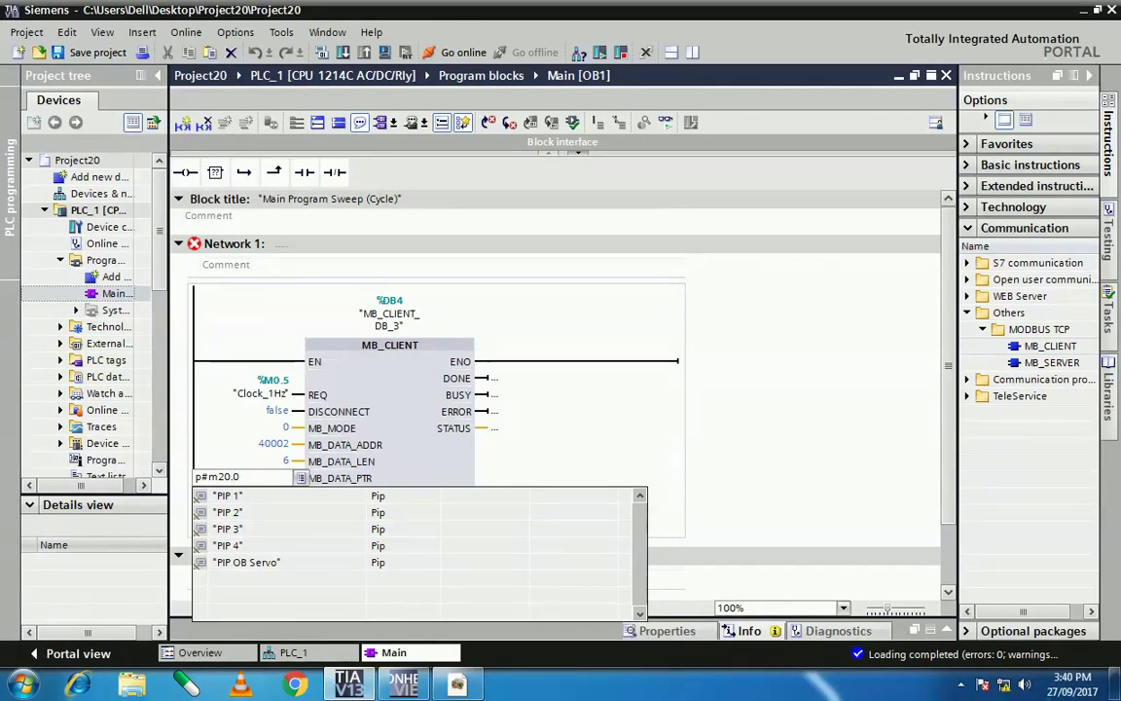
pyautogui.write('byte 12')
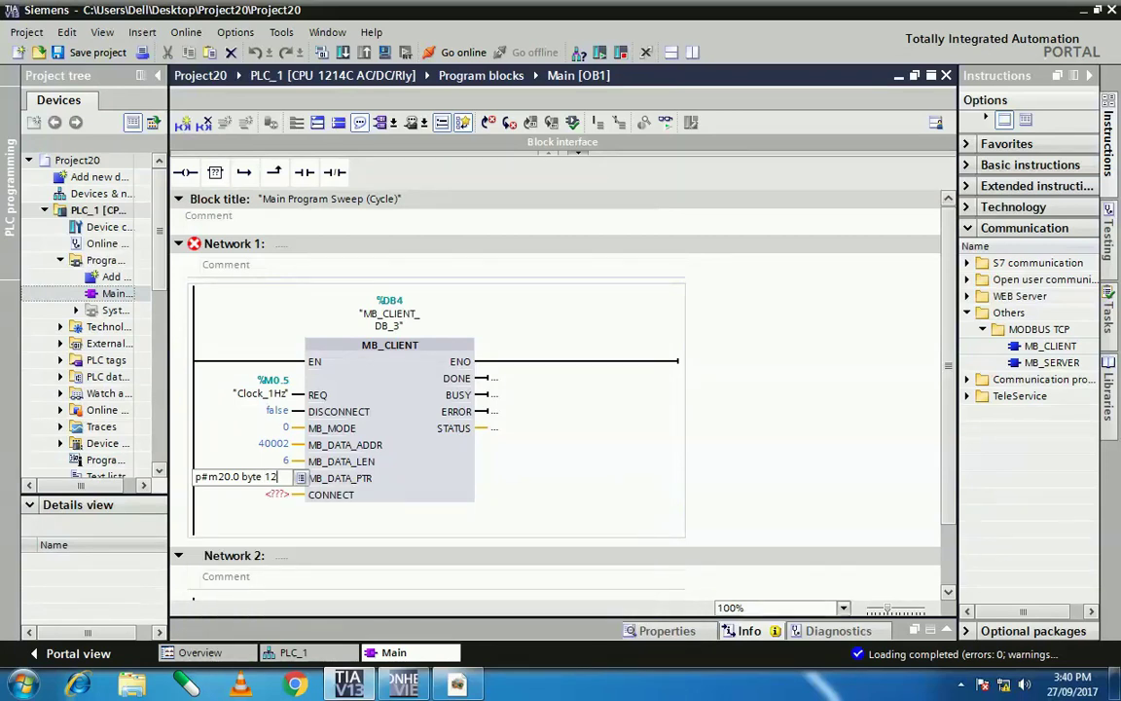
pyautogui.press('Return')
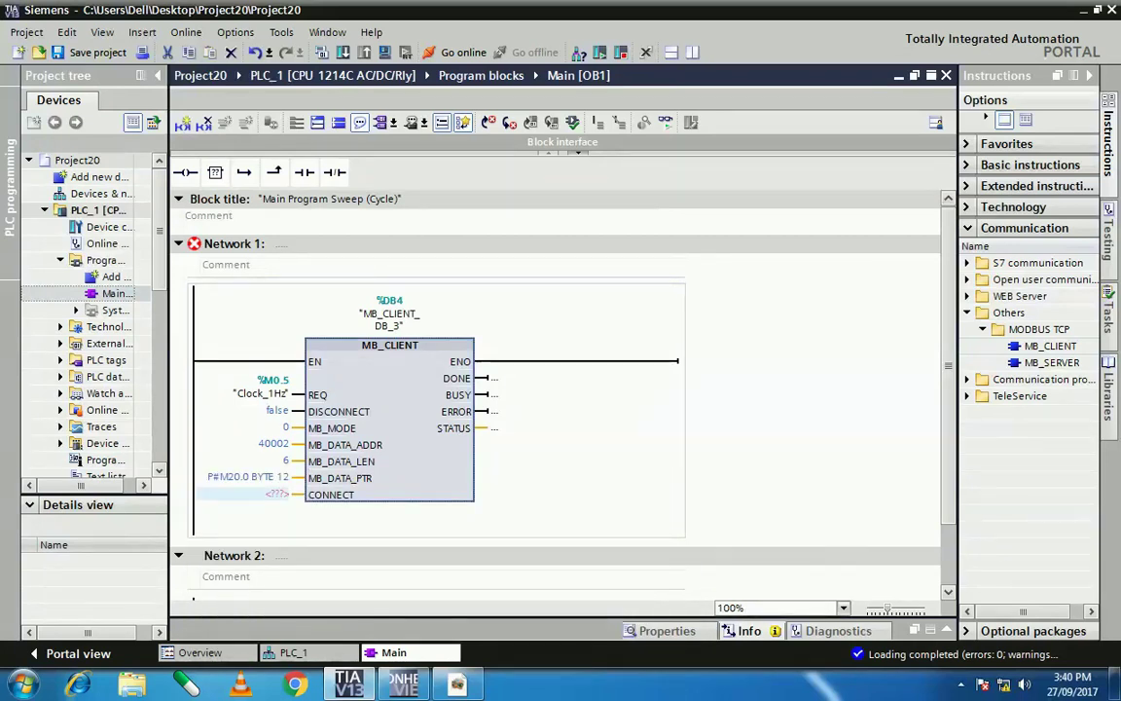
# Switch to the Information System and read which structures the CONNECT input accepts in the MB_CLIENT description
pyautogui.moveTo(403, 685)
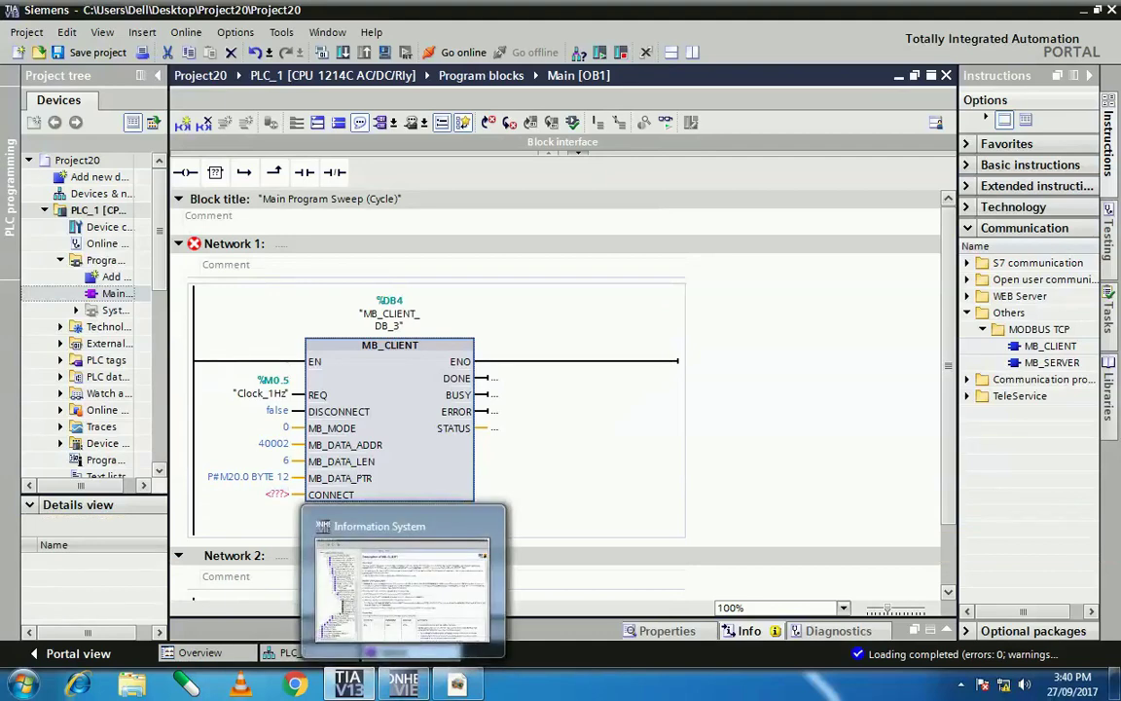
pyautogui.scroll(-10, 701, 389)
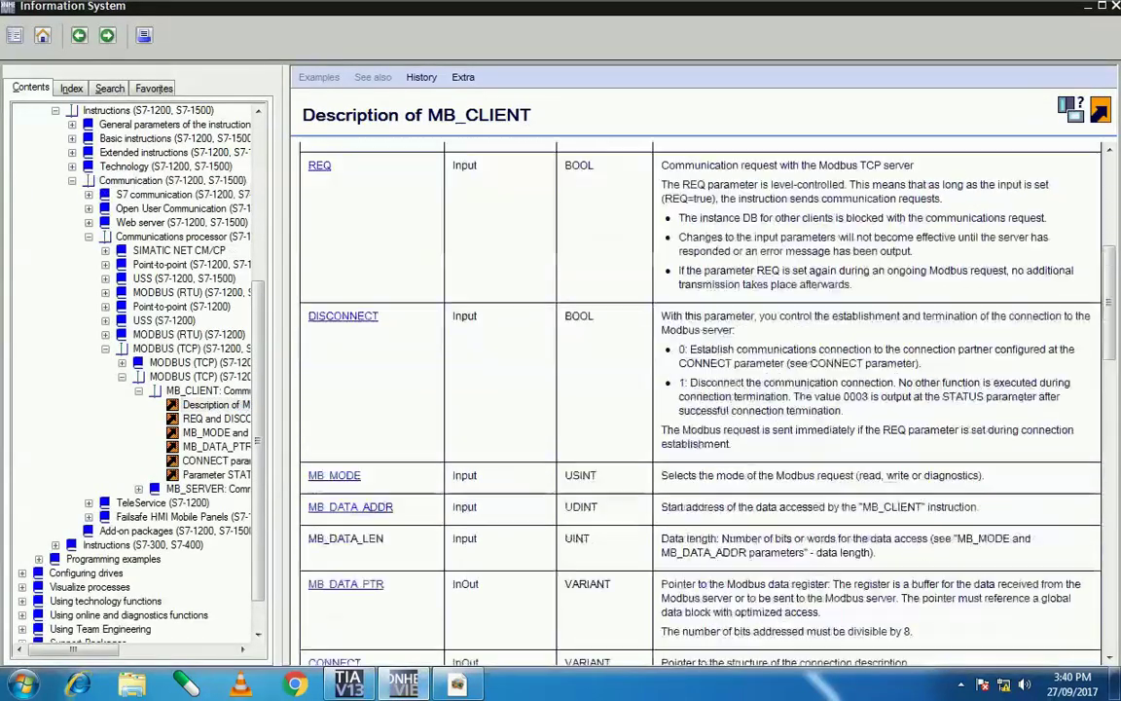
pyautogui.scroll(2, 701, 389)
pyautogui.scroll(1, 701, 390)
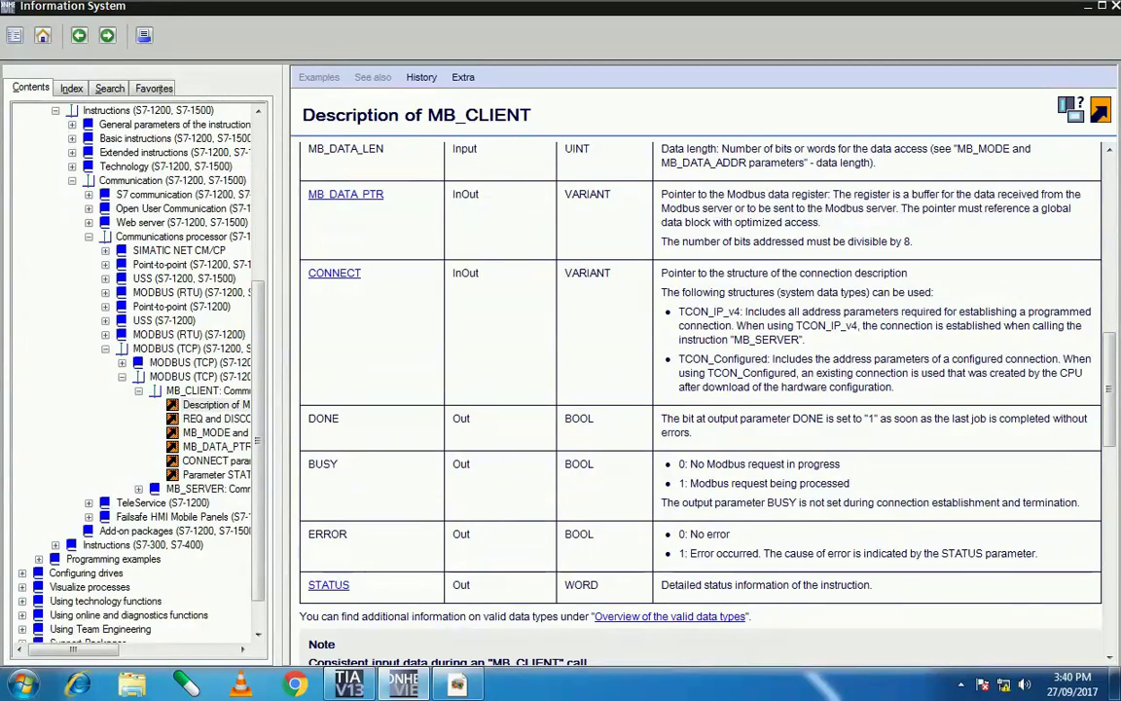
pyautogui.moveTo(679, 311); pyautogui.dragTo(740, 311)
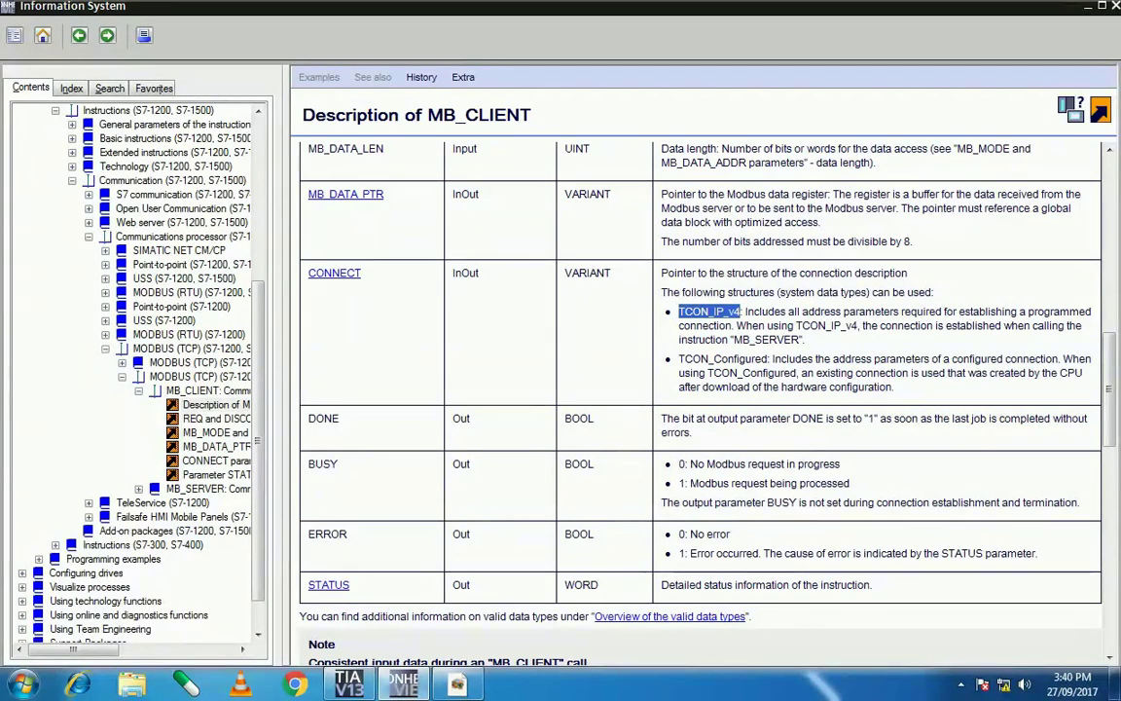
pyautogui.click(740, 311)
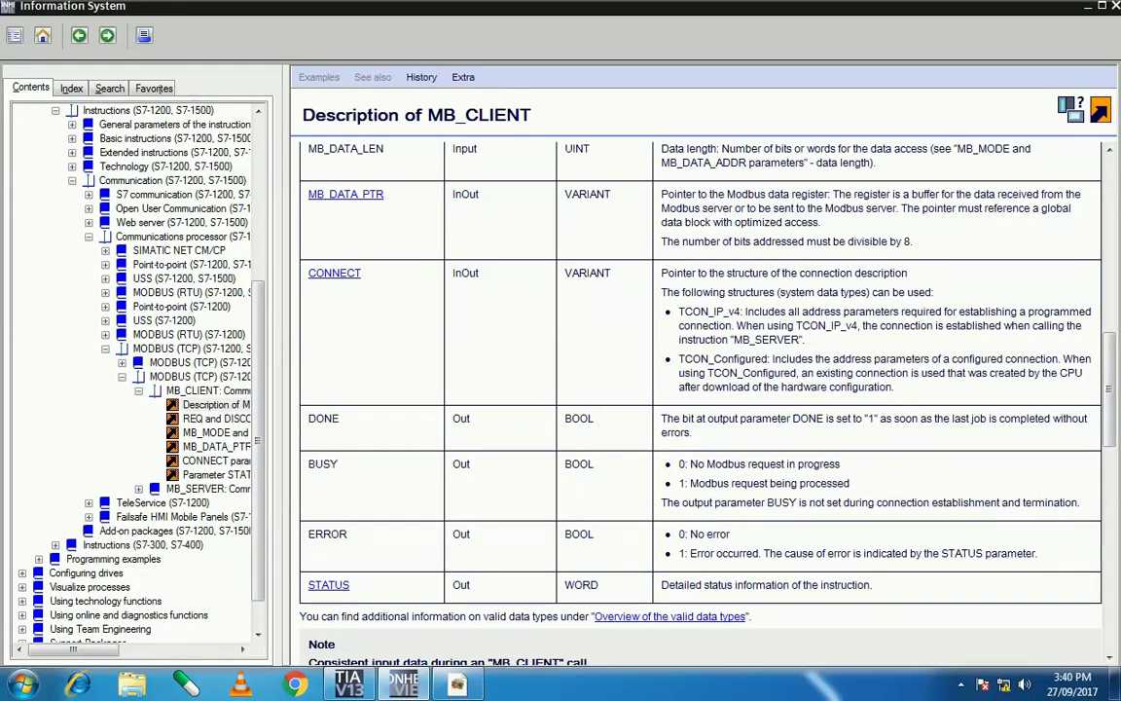
# Open the CONNECT parameter help topic and examine the TCON_IP_v4 structure's connection type, remote address and port entries
pyautogui.click(334, 272)
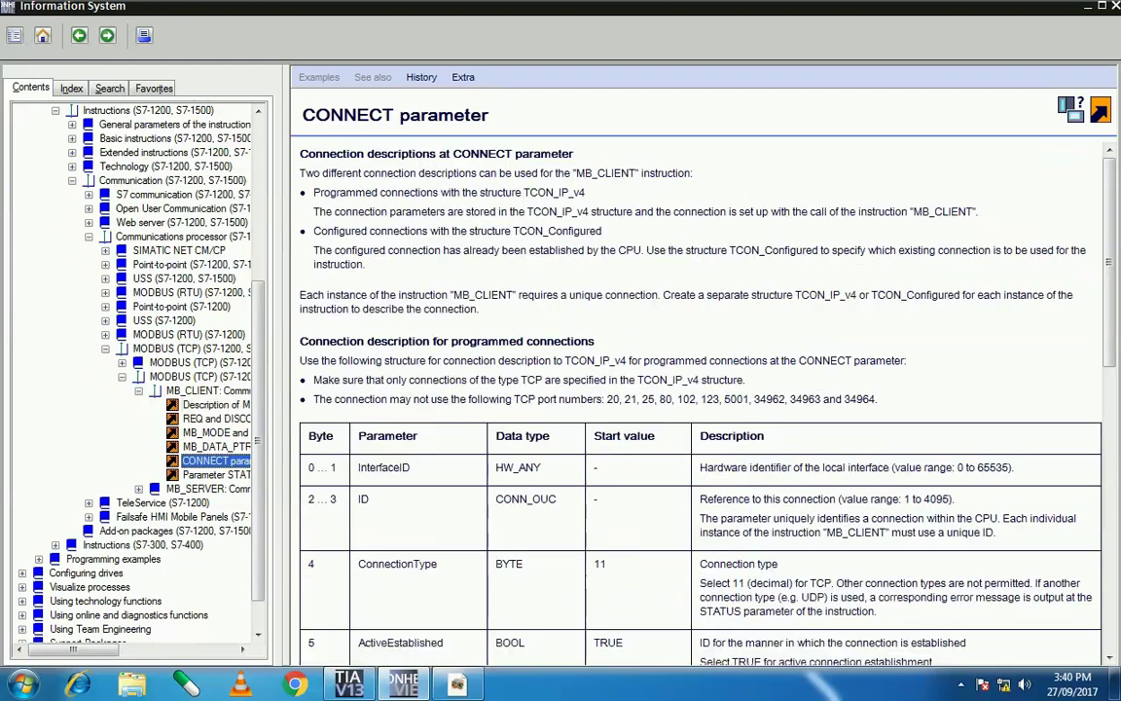
pyautogui.scroll(-1, 700, 403)
pyautogui.scroll(-2, 700, 389)
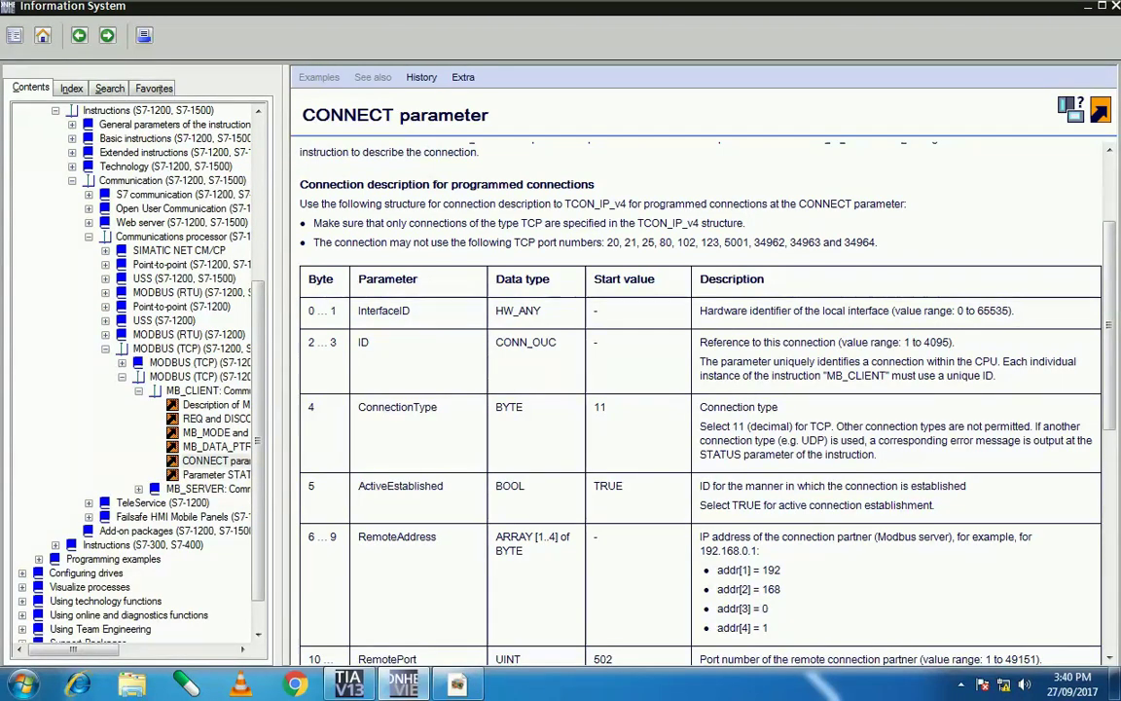
pyautogui.scroll(-2, 701, 389)
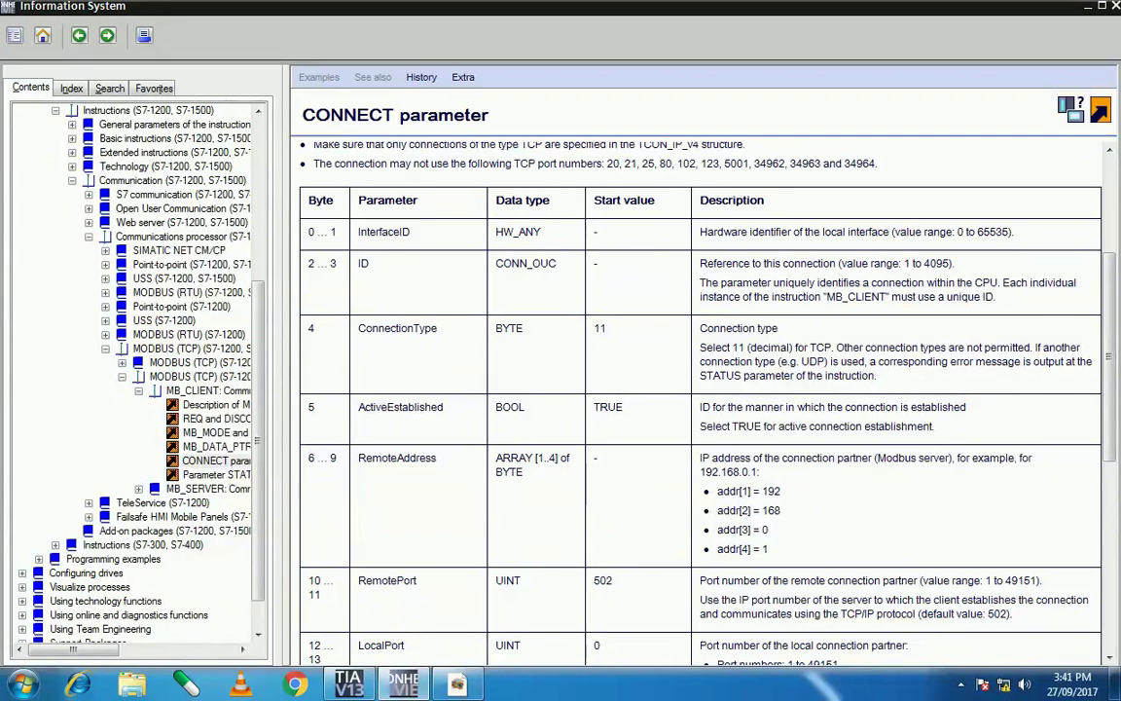
pyautogui.moveTo(699, 347); pyautogui.dragTo(827, 347)
pyautogui.scroll(-3, 701, 389)
pyautogui.scroll(2, 701, 390)
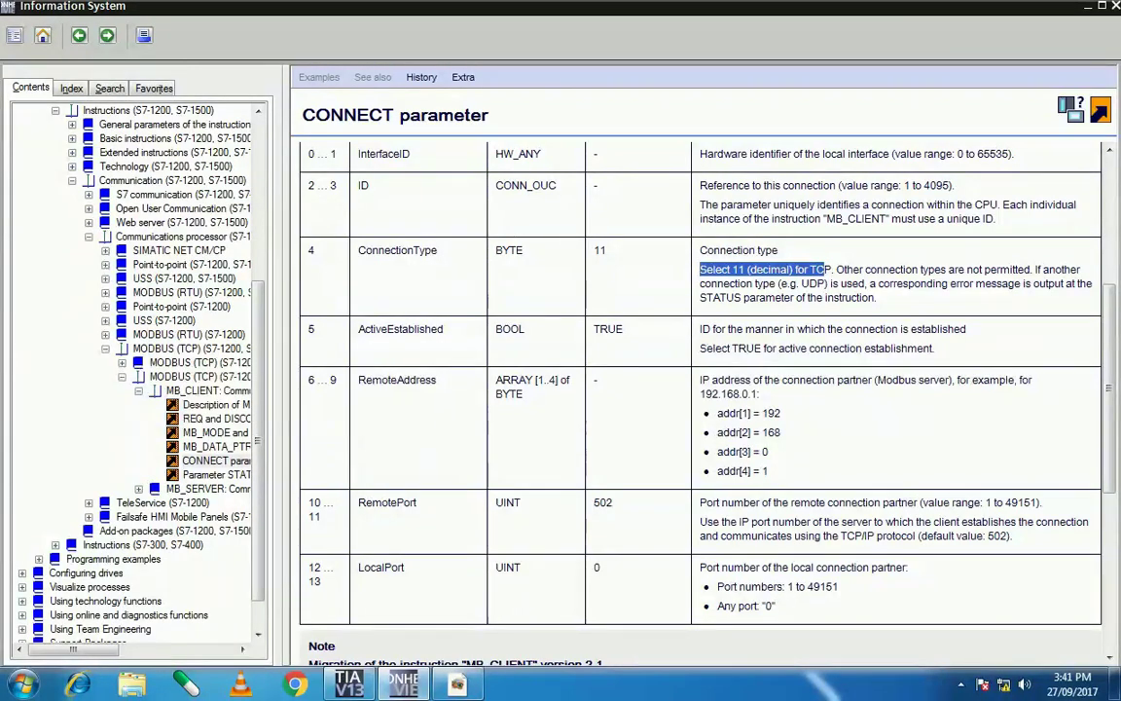
pyautogui.moveTo(917, 536); pyautogui.dragTo(1012, 535)
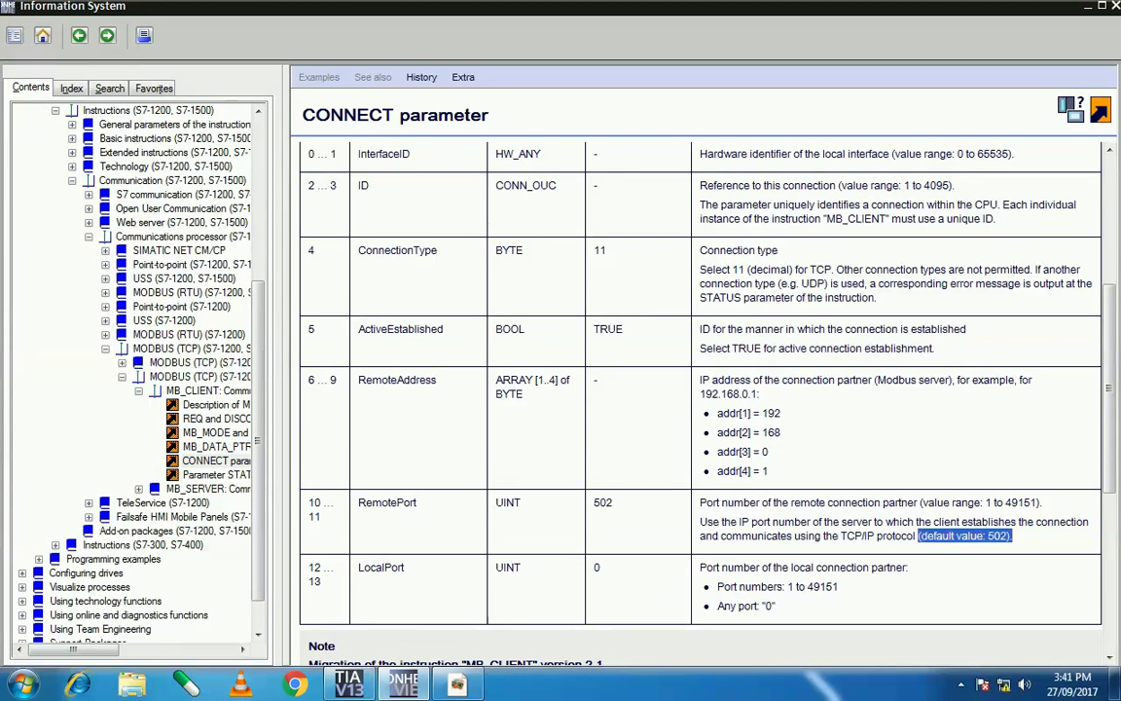
# Read the LocalPort entry of the TCON_IP_v4 structure in the CONNECT parameter help topic
pyautogui.click(1012, 536)
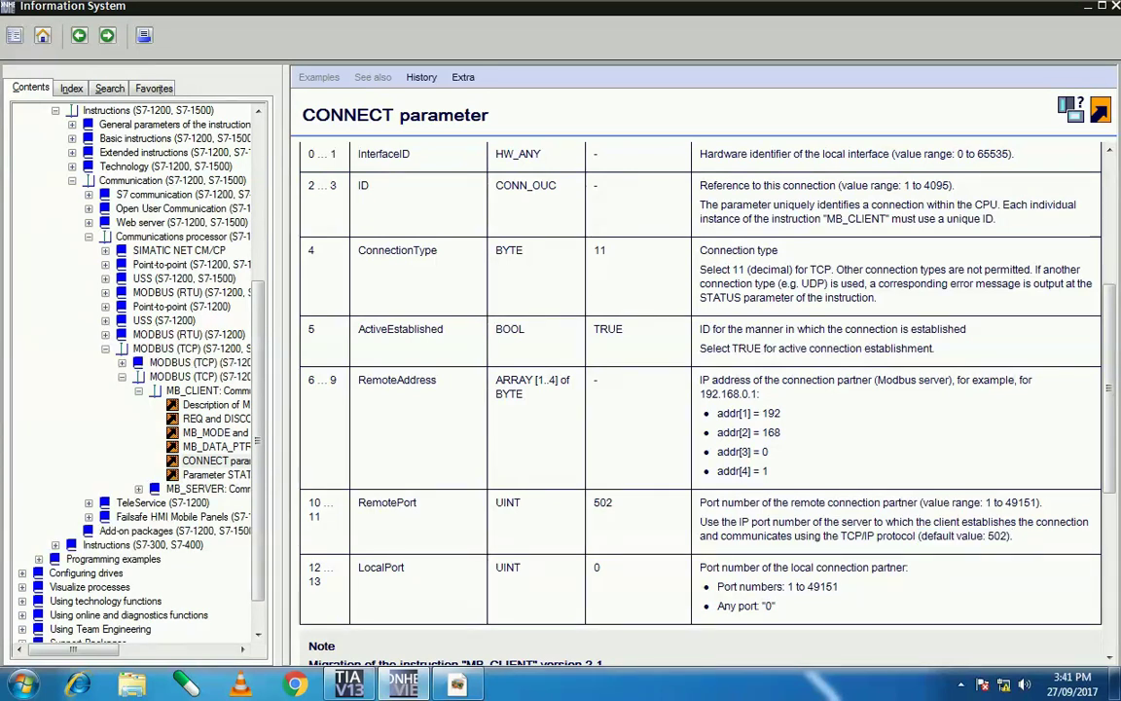
pyautogui.moveTo(718, 605); pyautogui.dragTo(757, 606)
pyautogui.click(771, 605)
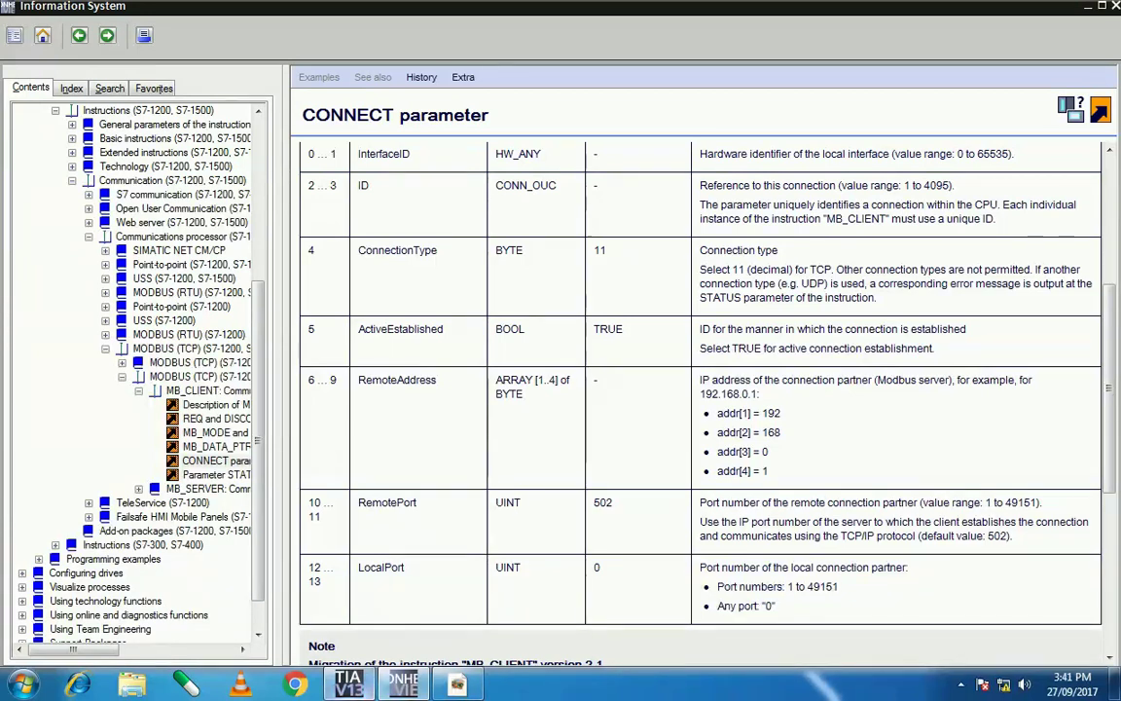
# Switch back to TIA Portal and add a new global data block with the default name to the PLC's program blocks
pyautogui.click(349, 684)
pyautogui.click(111, 277)
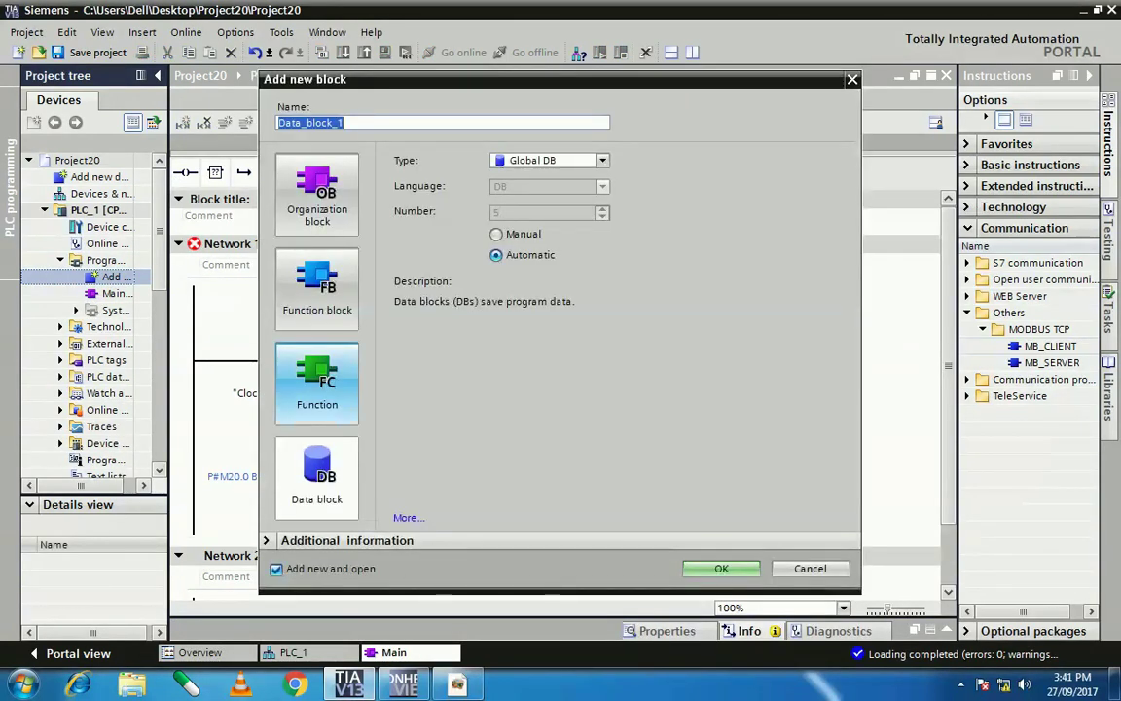
pyautogui.click(316, 477)
pyautogui.click(720, 567)
pyautogui.press('Return')
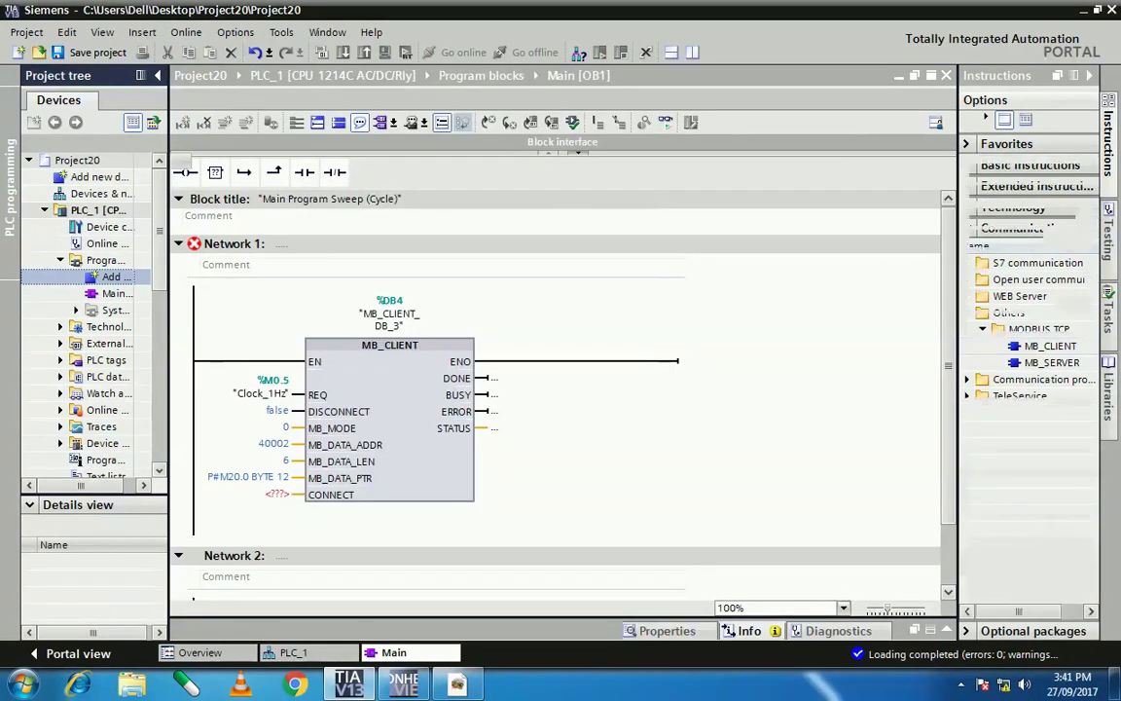
# Add a variable named Data with data type TCON_IP_v4 to the data block and expand its elements, including RemoteAddress
pyautogui.write('Data')
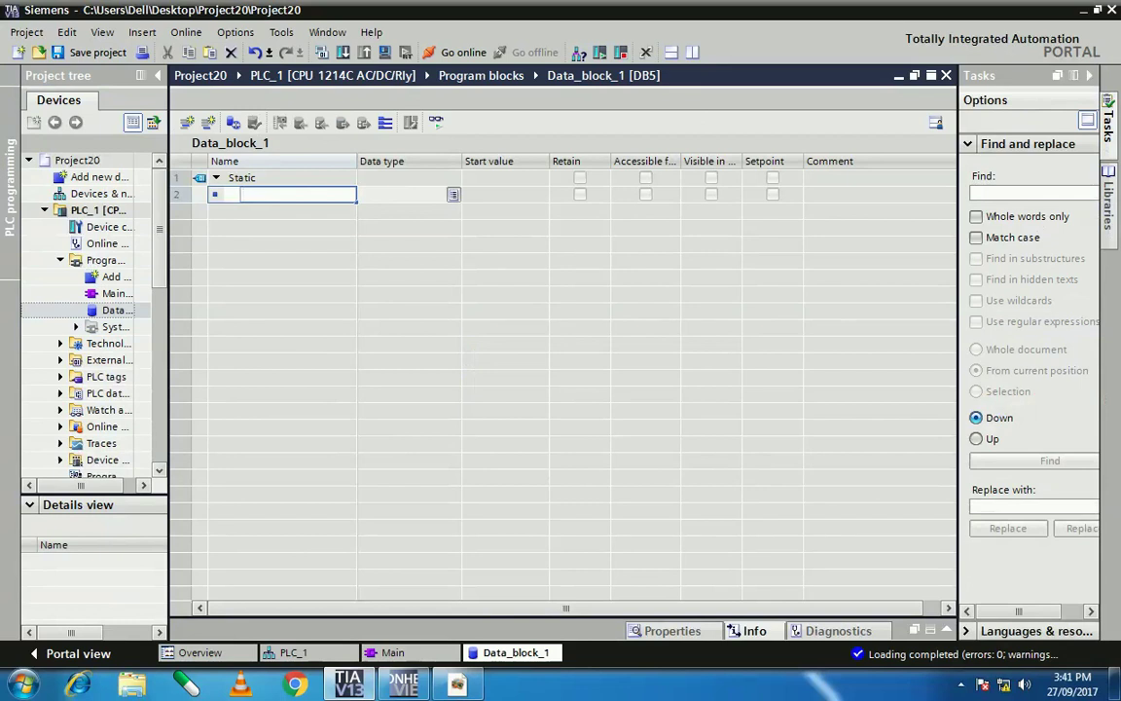
pyautogui.press('Return')
pyautogui.click(403, 194)
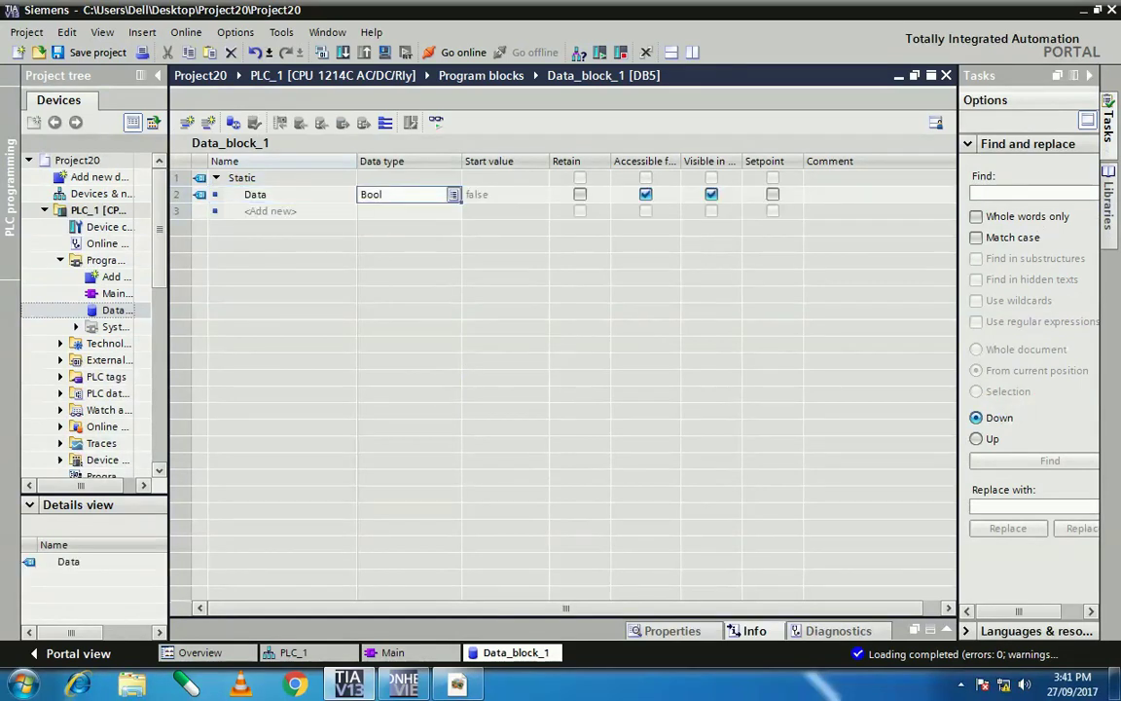
pyautogui.write('TCON_IP_v4')
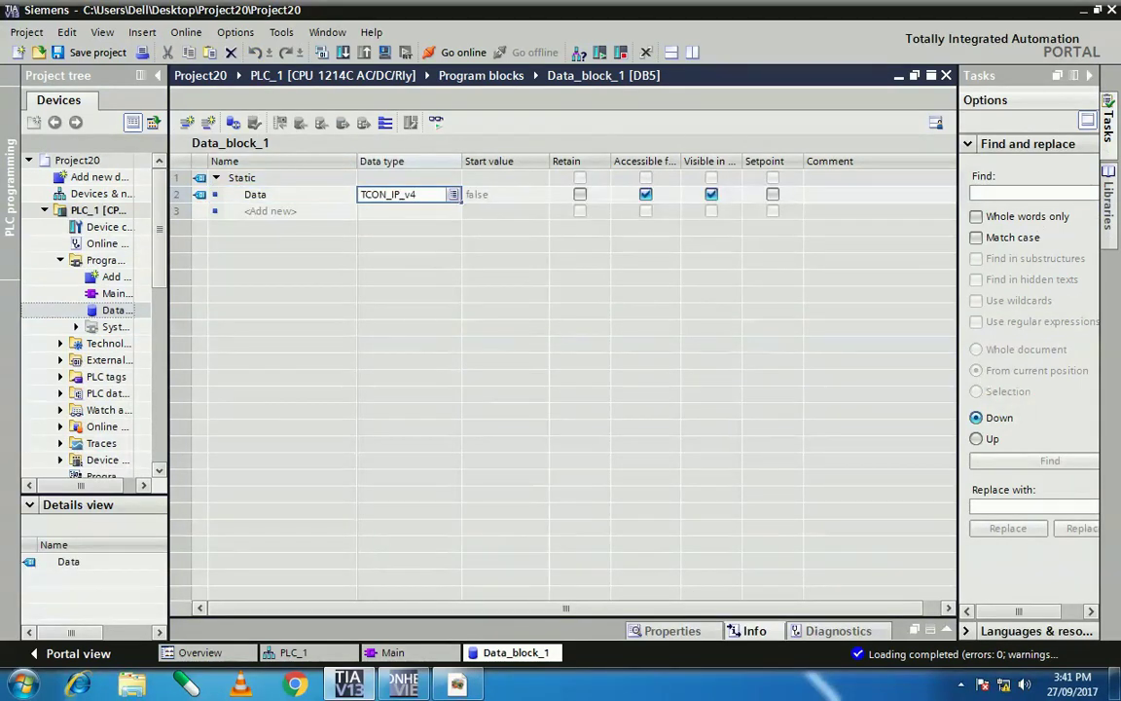
pyautogui.press('Return')
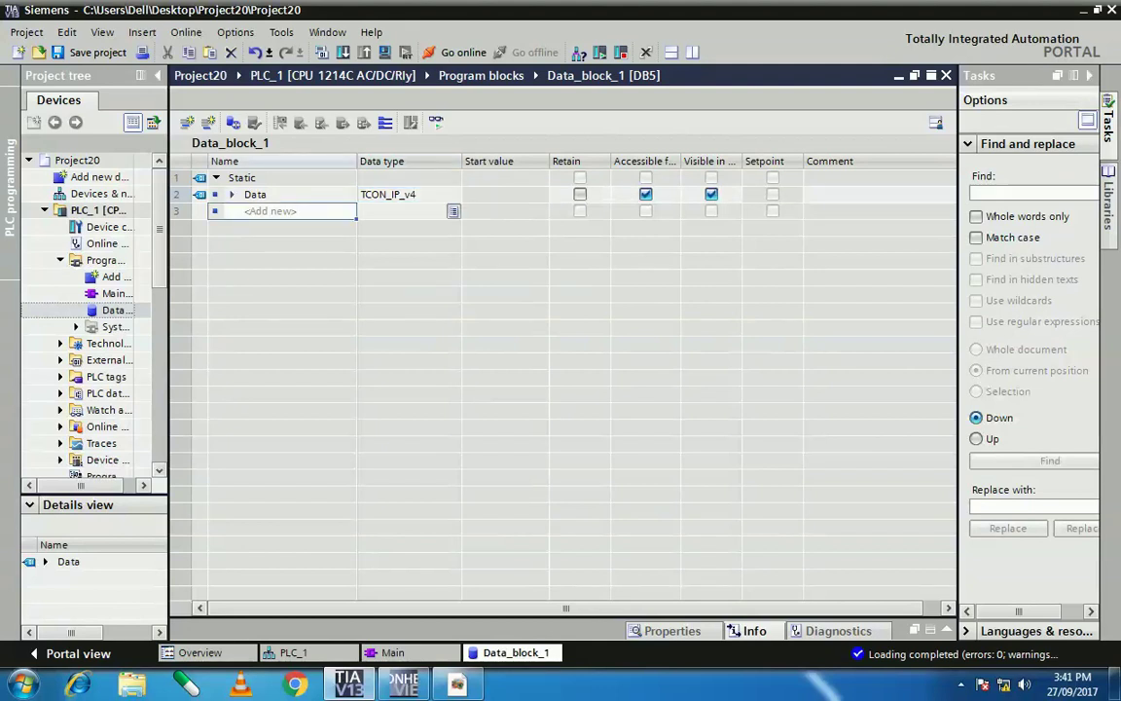
pyautogui.click(231, 194)
pyautogui.click(247, 277)
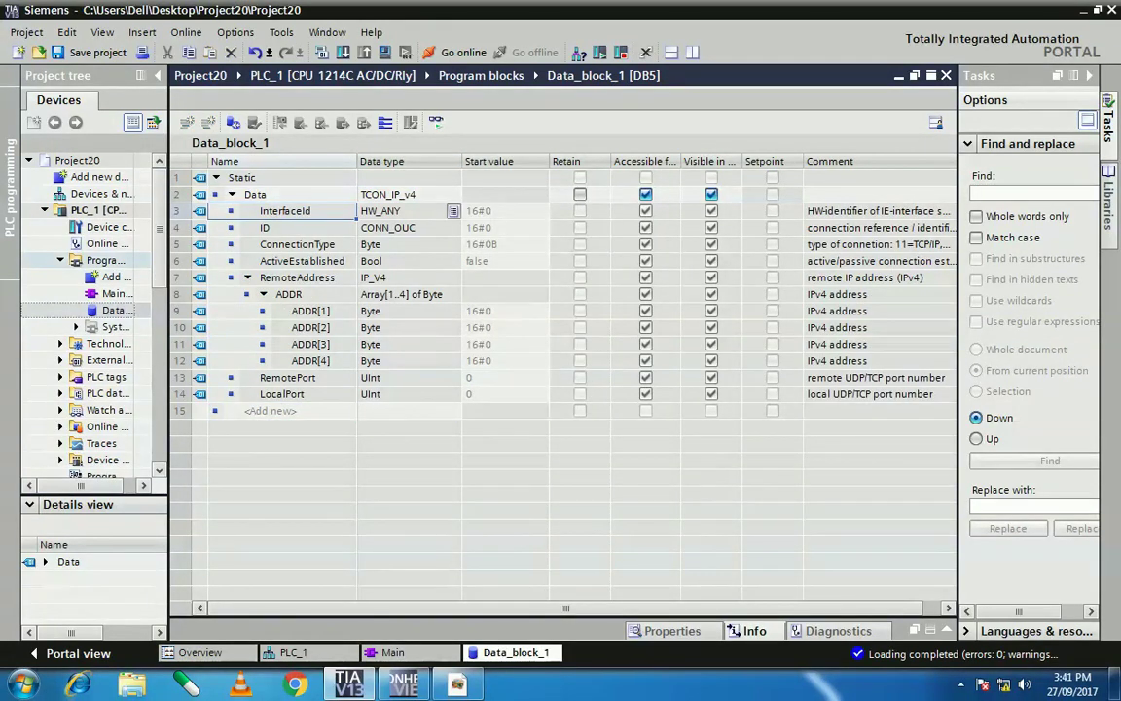
# Open PLC_1's device configuration and look up the hardware identifier in the CPU's PROFINET interface properties
pyautogui.click(94, 277)
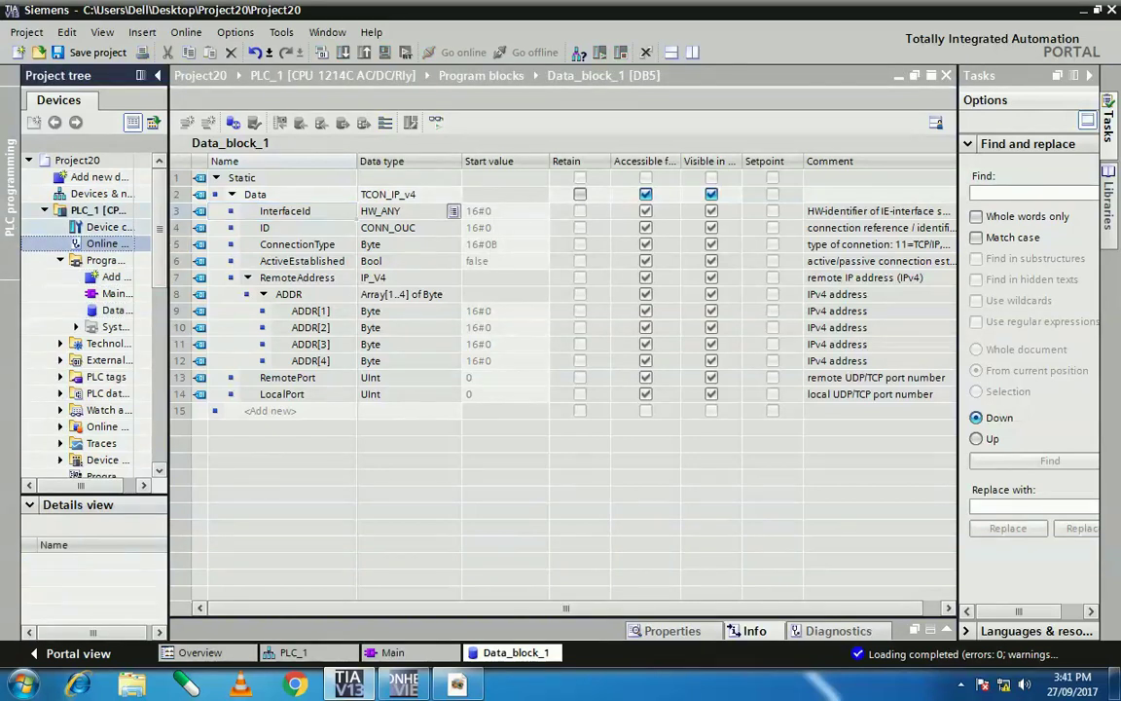
pyautogui.doubleClick(107, 226)
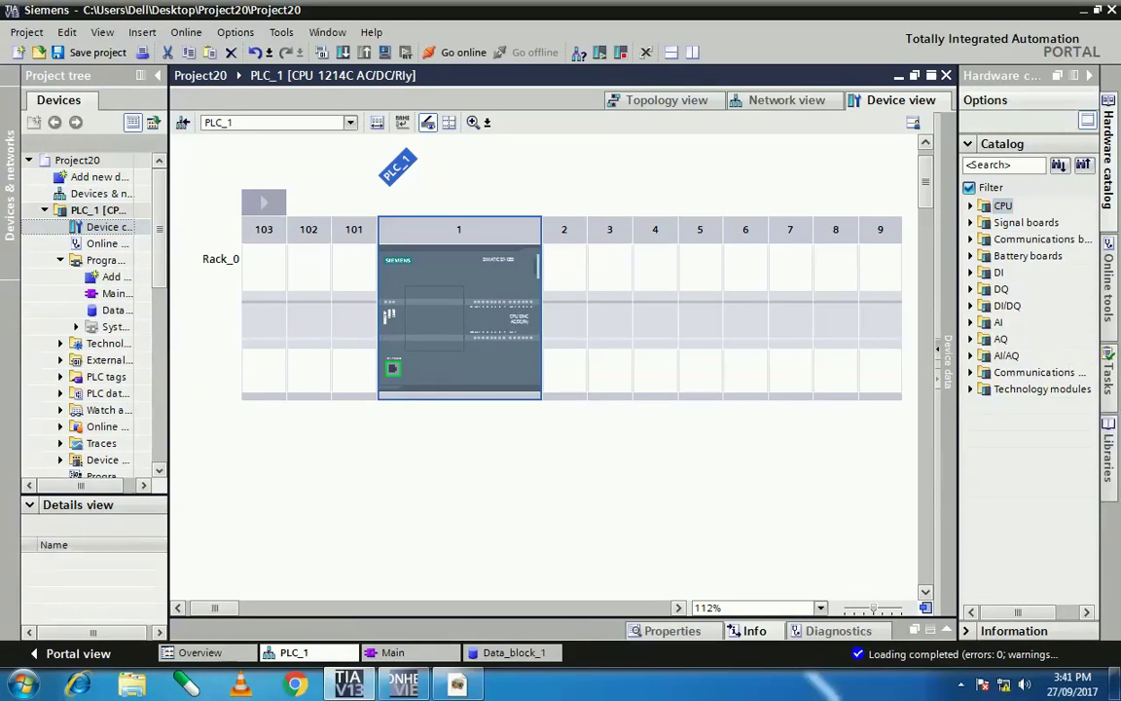
pyautogui.rightClick(474, 288)
pyautogui.click(739, 292)
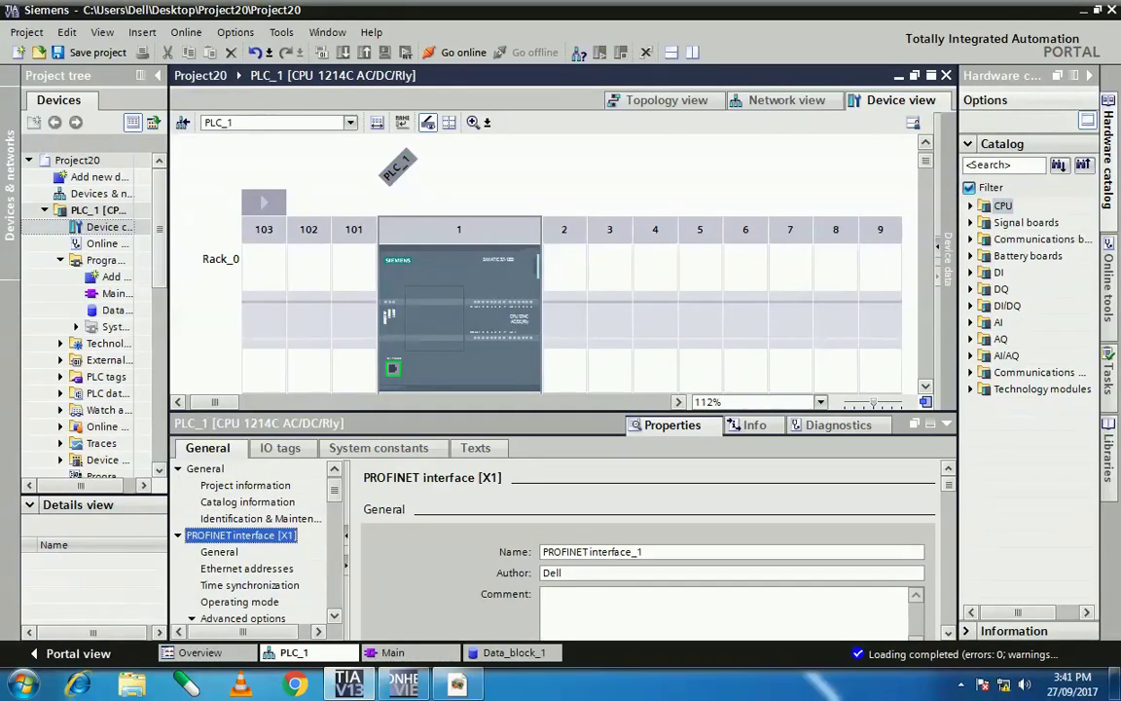
pyautogui.scroll(-15, 648, 549)
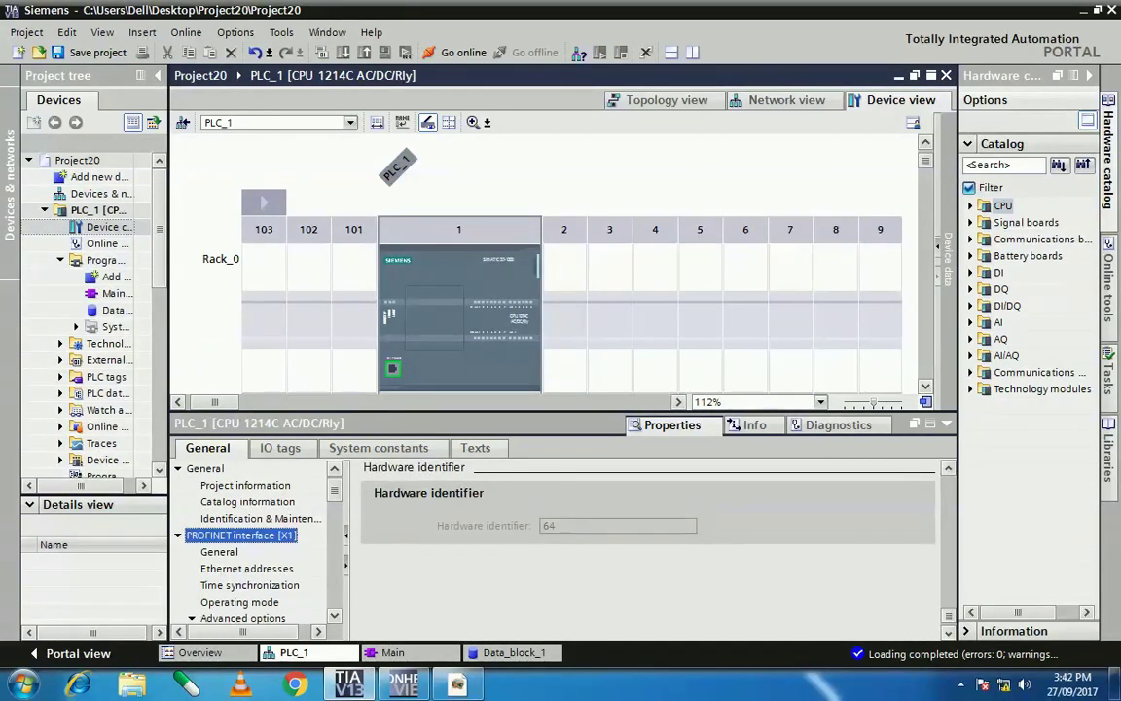
# Widen the project tree, reopen Data_block_1 and set the InterfaceId start value to 64
pyautogui.moveTo(169, 292); pyautogui.dragTo(226, 292)
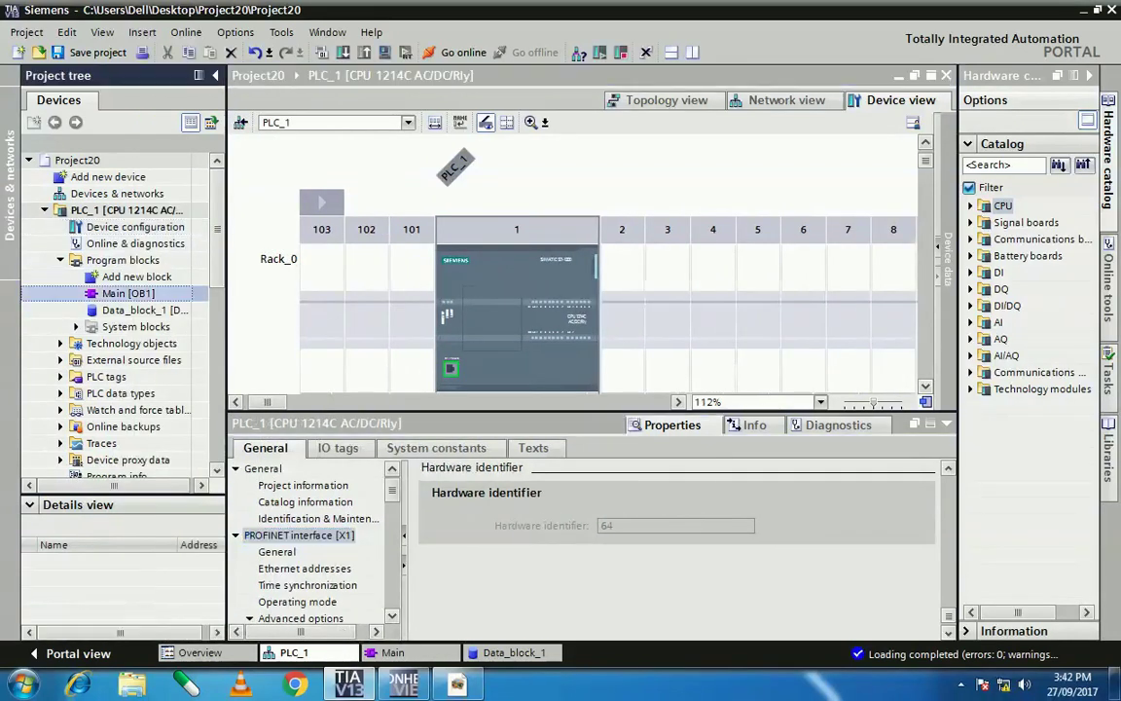
pyautogui.doubleClick(128, 293)
pyautogui.doubleClick(137, 309)
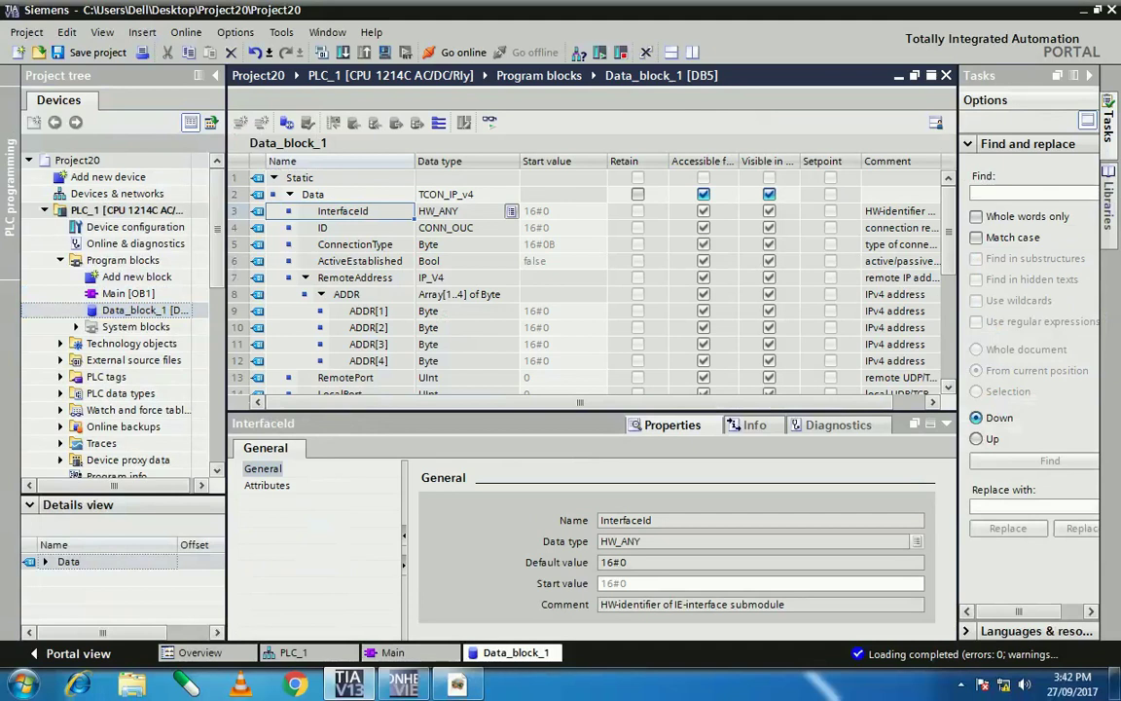
pyautogui.click(562, 211)
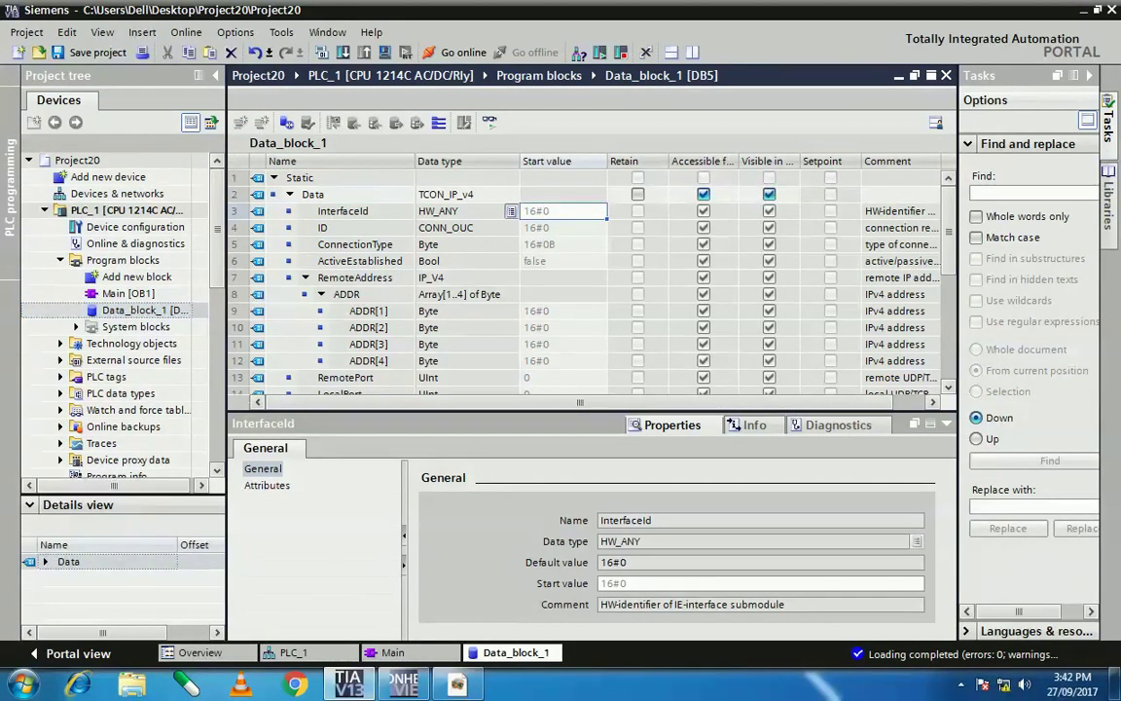
pyautogui.write('64')
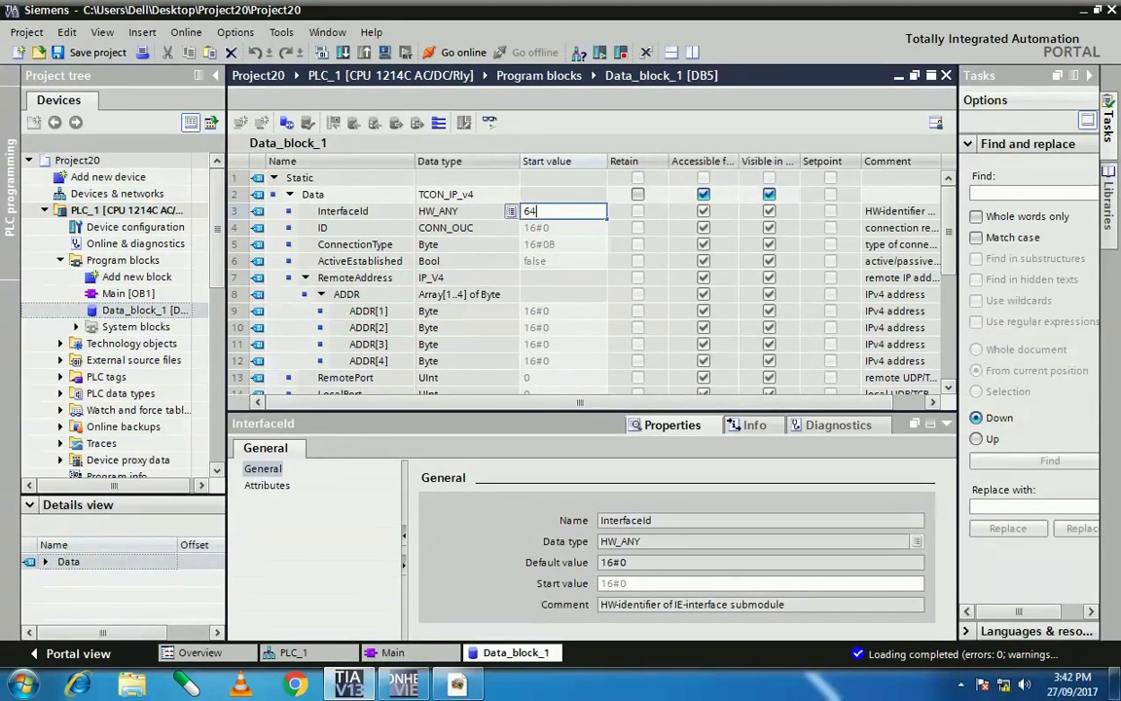
pyautogui.press('Return')
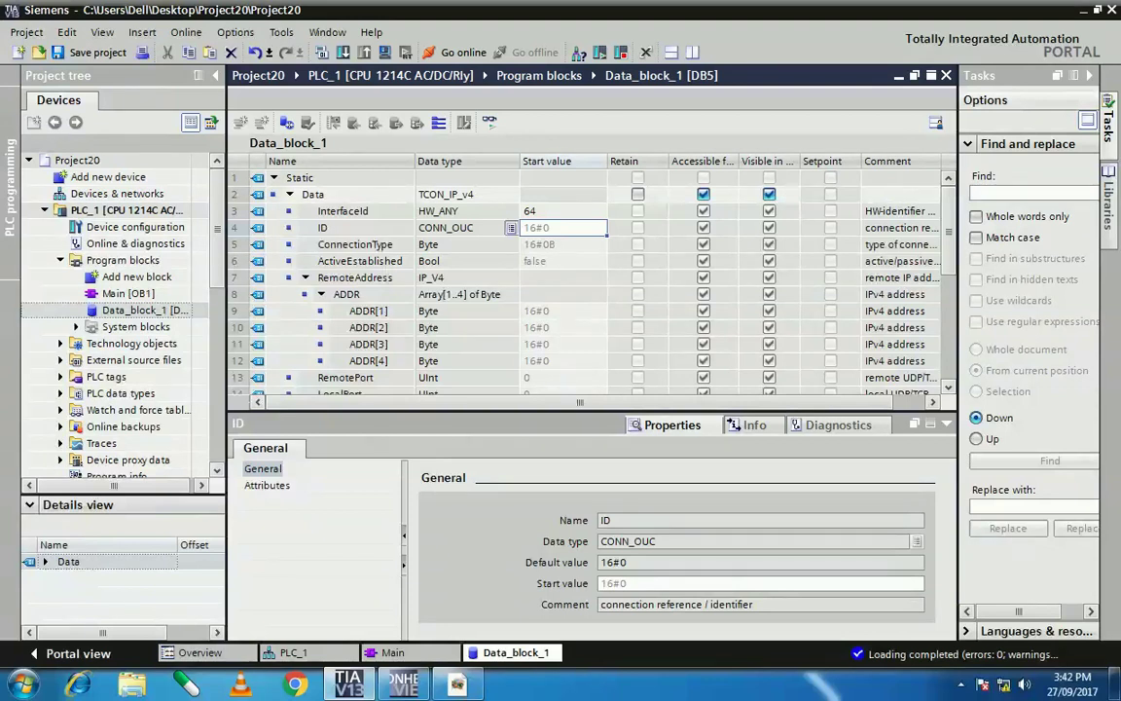
# Set the start values of ID to 1, ConnectionType to 11 and ActiveEstablished to 1
pyautogui.write('1')
pyautogui.press('Return')
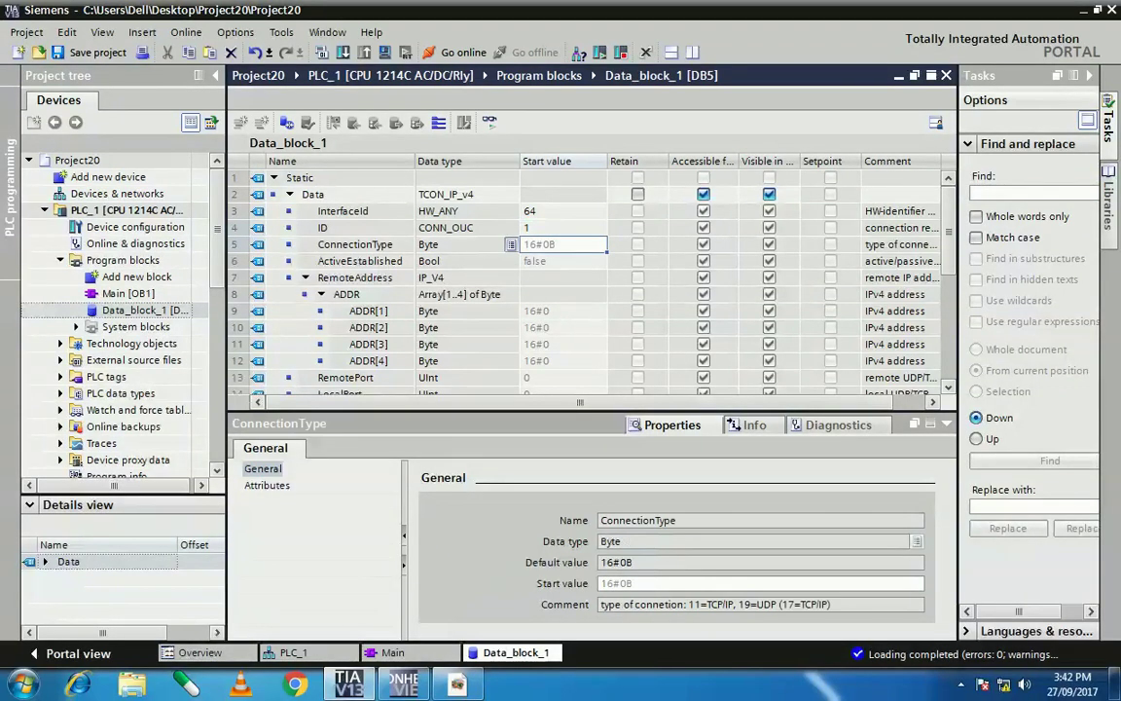
pyautogui.write('11')
pyautogui.press('Return')
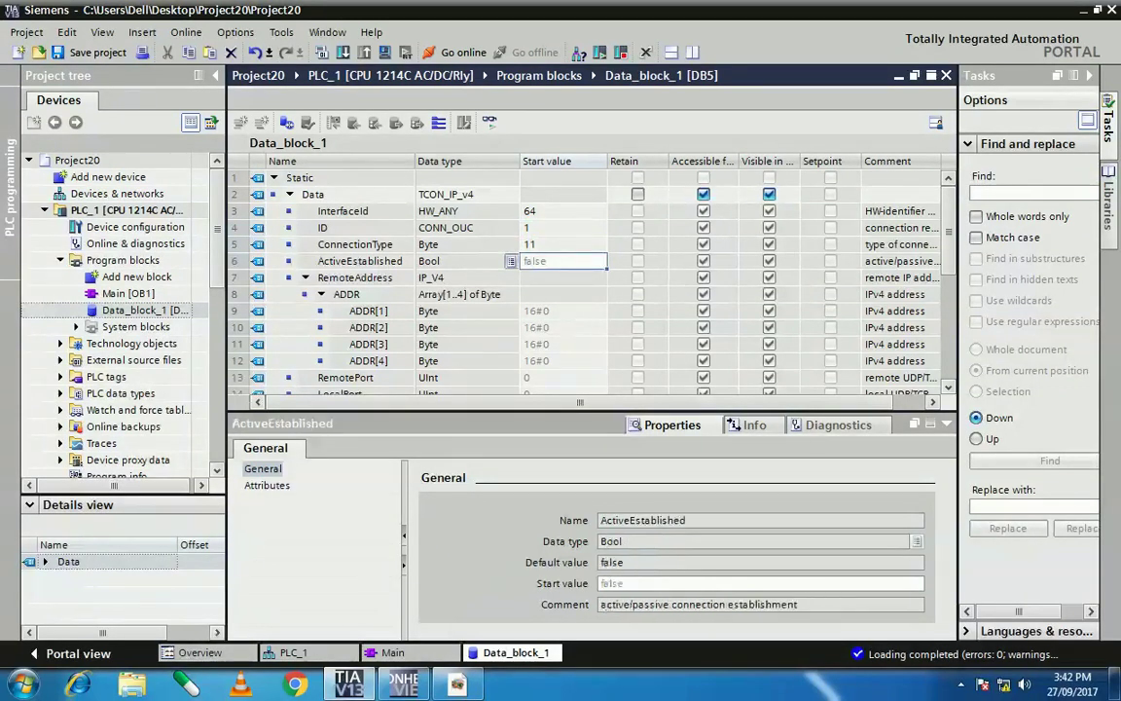
pyautogui.write('1')
pyautogui.press('Return')
pyautogui.press('Return')
pyautogui.press('Return')
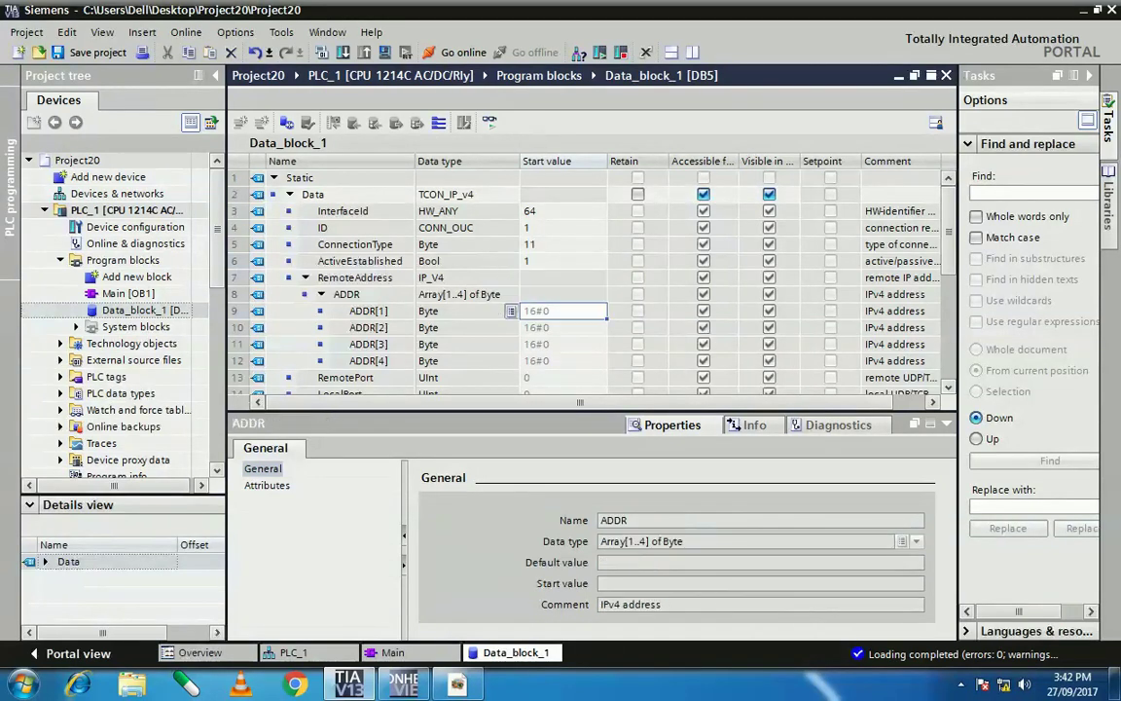
# Enter the RemoteAddress start values 192, 168, 0 and 10 for ADDR[1] to ADDR[4]
pyautogui.write('192')
pyautogui.press('Return')
pyautogui.write('168')
pyautogui.press('Return')
pyautogui.write('0')
pyautogui.press('Return')
pyautogui.write('10')
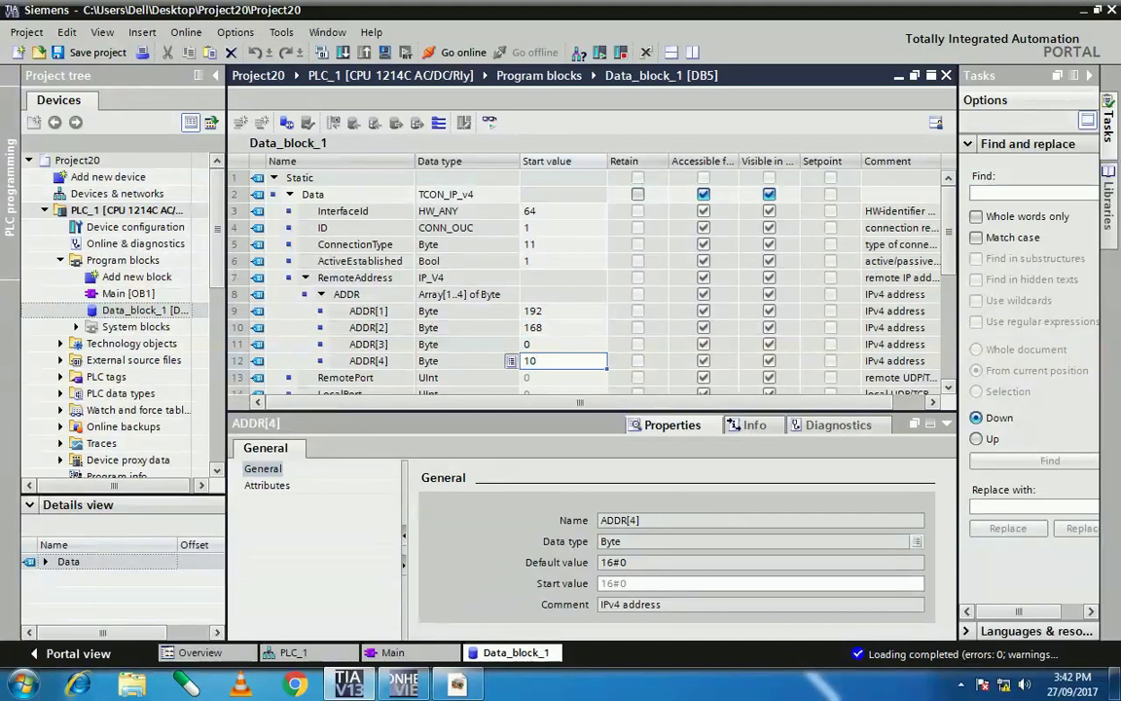
pyautogui.press('Return')
# Set the RemotePort start value to 502 and the LocalPort start value to 0
pyautogui.press('Return')
pyautogui.press('Return')
pyautogui.press('Up')
pyautogui.press('Up')
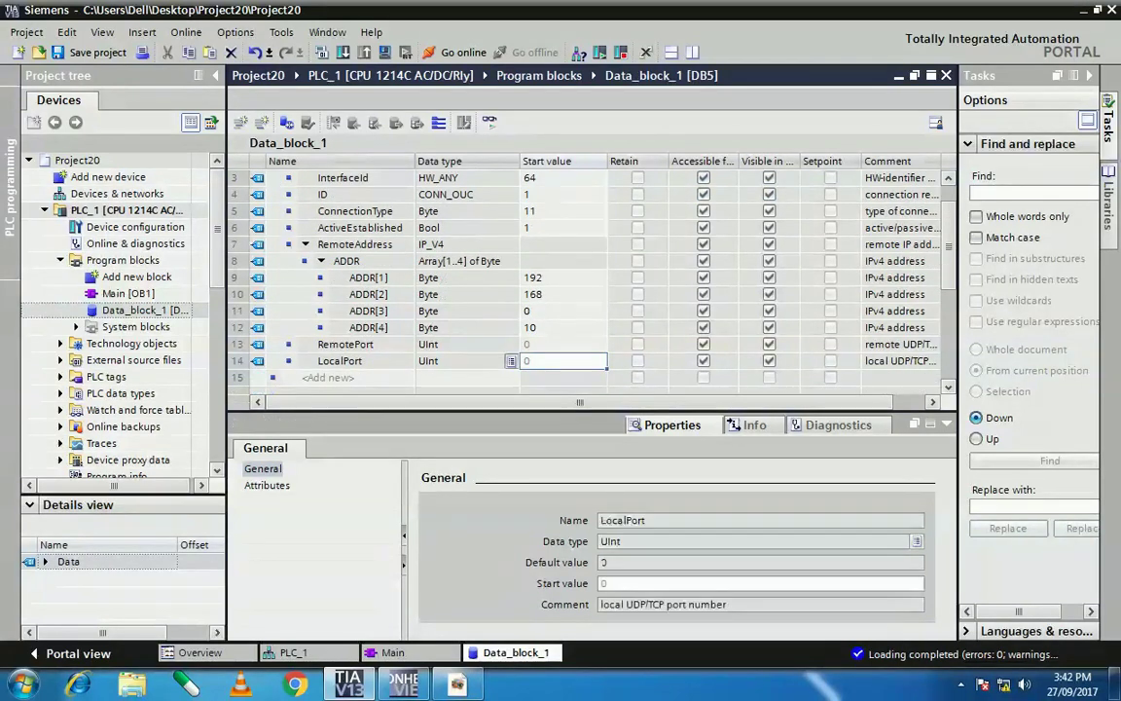
pyautogui.write('502')
pyautogui.press('Return')
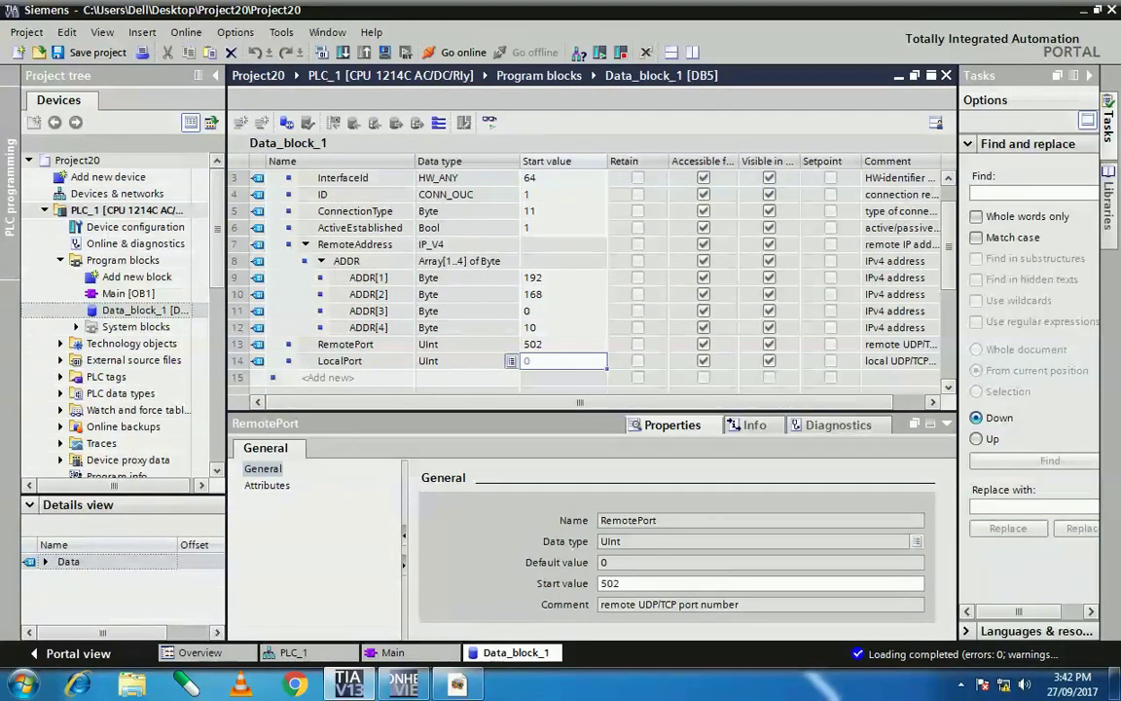
pyautogui.press('Return')
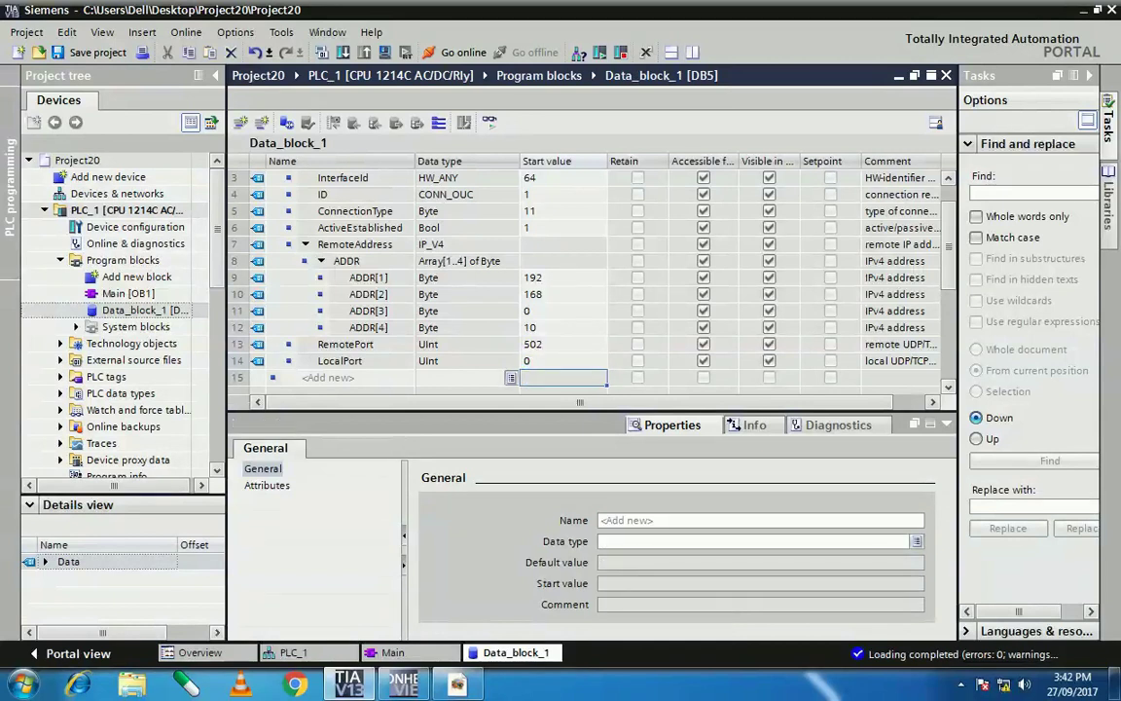